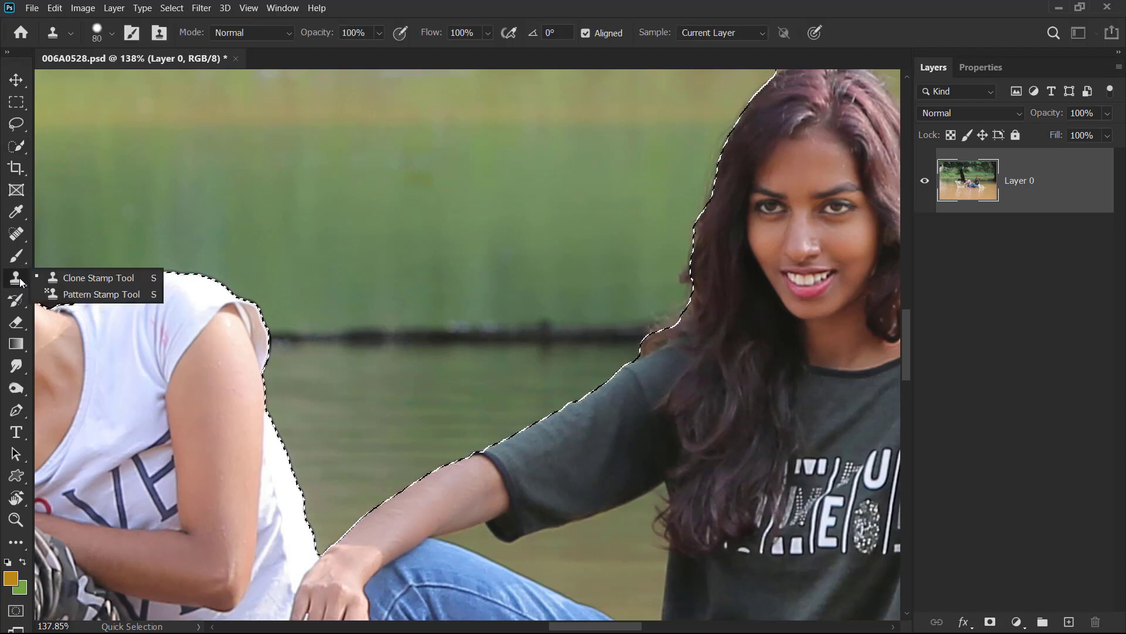
- Select the Clone Stamp tool and set its brush hardness to 27%
{"action": "left_click", "coordinate": [97, 275]}
{"action": "right_click", "coordinate": [410, 237]}
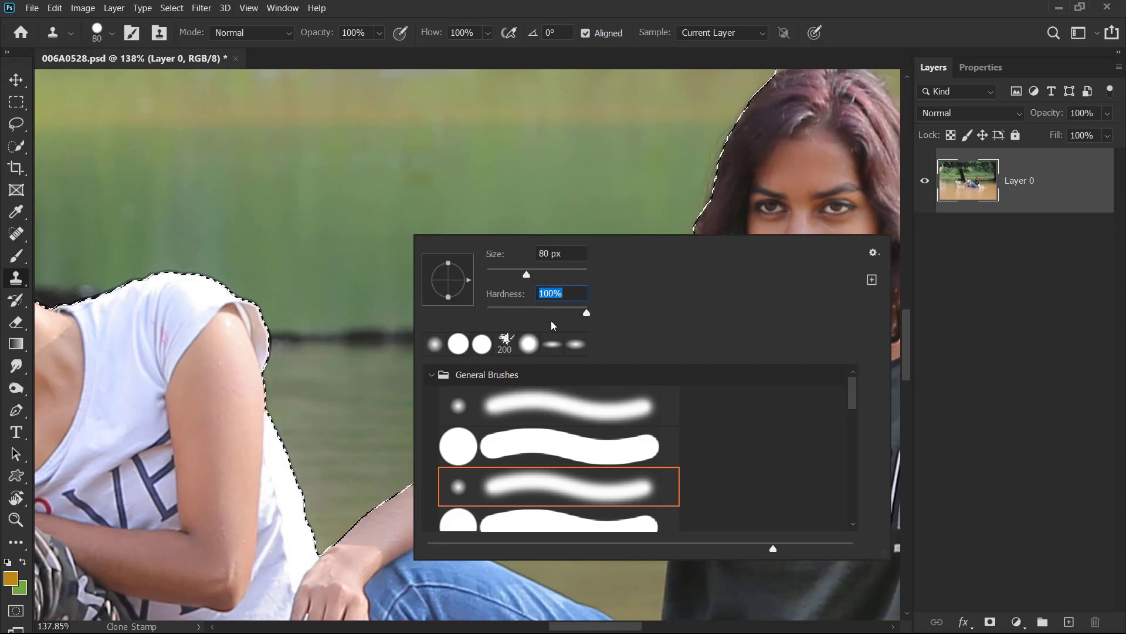
{"action": "left_click", "coordinate": [515, 312]}
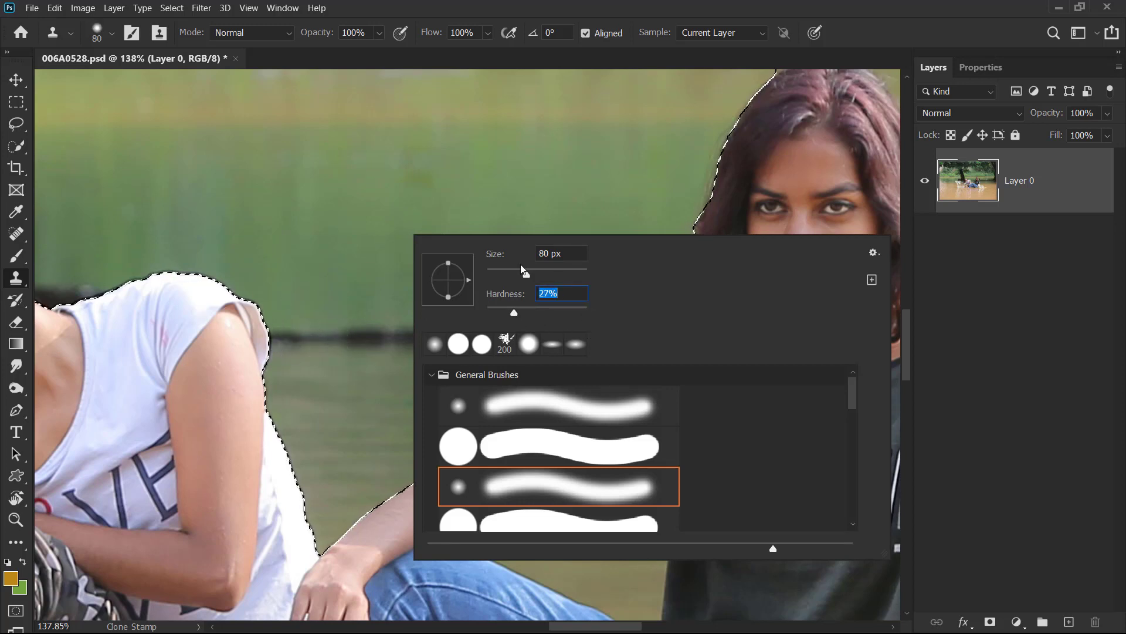
{"action": "key", "text": "Return"}
{"action": "right_click", "coordinate": [478, 297]}
{"action": "key", "text": "Escape"}
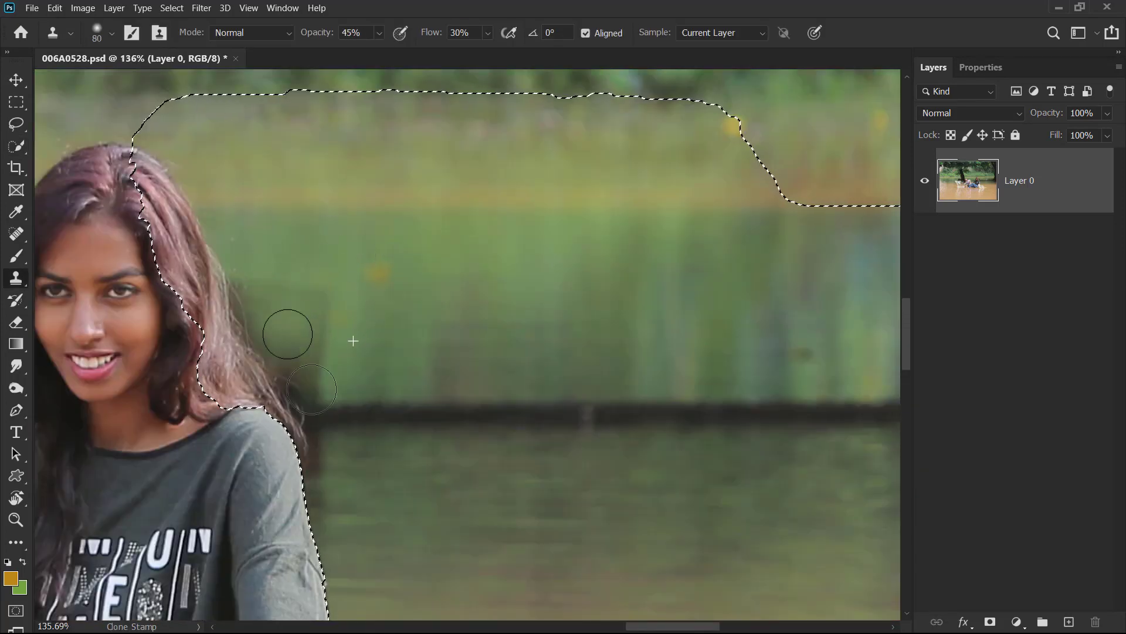
- Heal the water beside the woman in the dark T-shirt with the Spot Healing Brush
{"action": "key", "text": "ctrl+minus"}
{"action": "key", "text": "ctrl+minus"}
{"action": "key", "text": "j"}
{"action": "left_click_drag", "start_coordinate": [674, 352], "coordinate": [590, 351]}
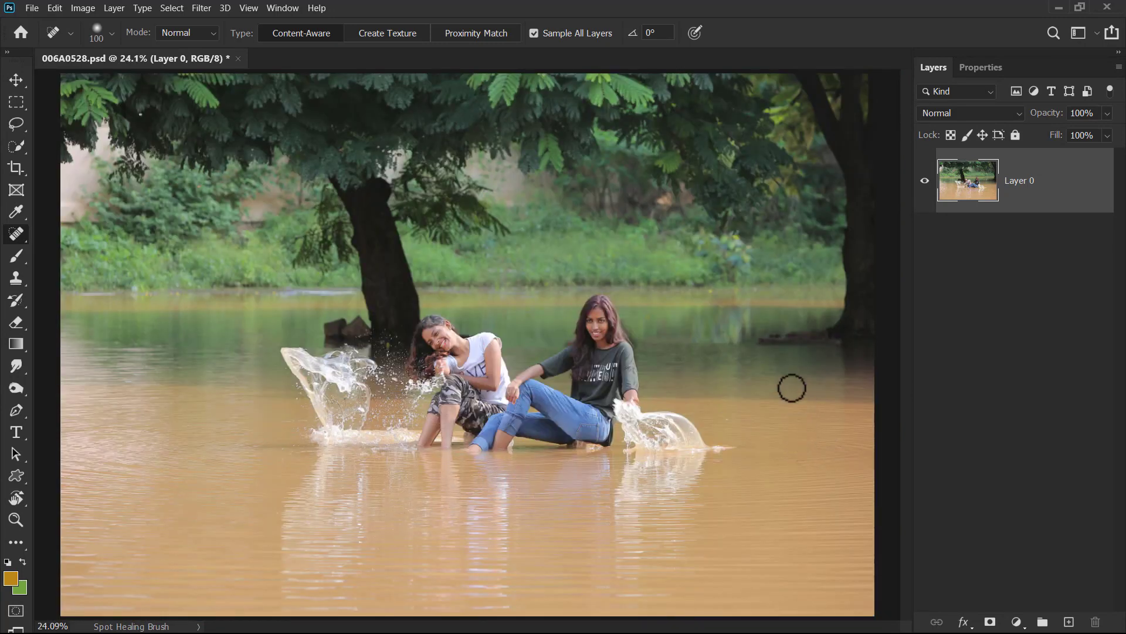
{"action": "key", "text": "v"}
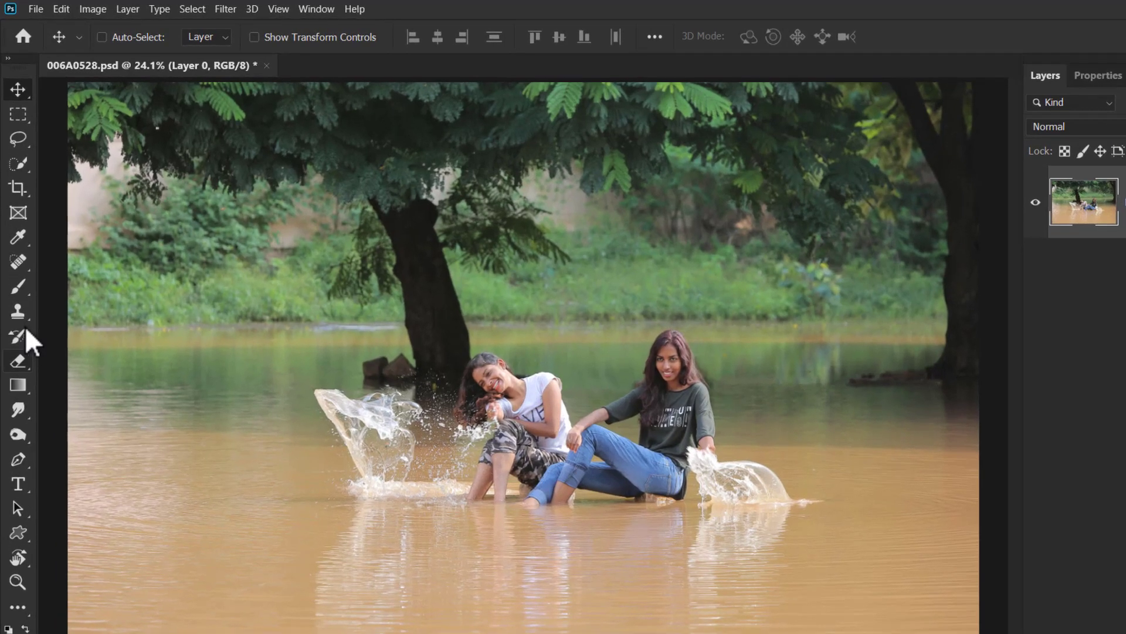
- Set up the Brush tool in Darken mode with a colour sampled from the background behind the trees
{"action": "right_click", "coordinate": [21, 255]}
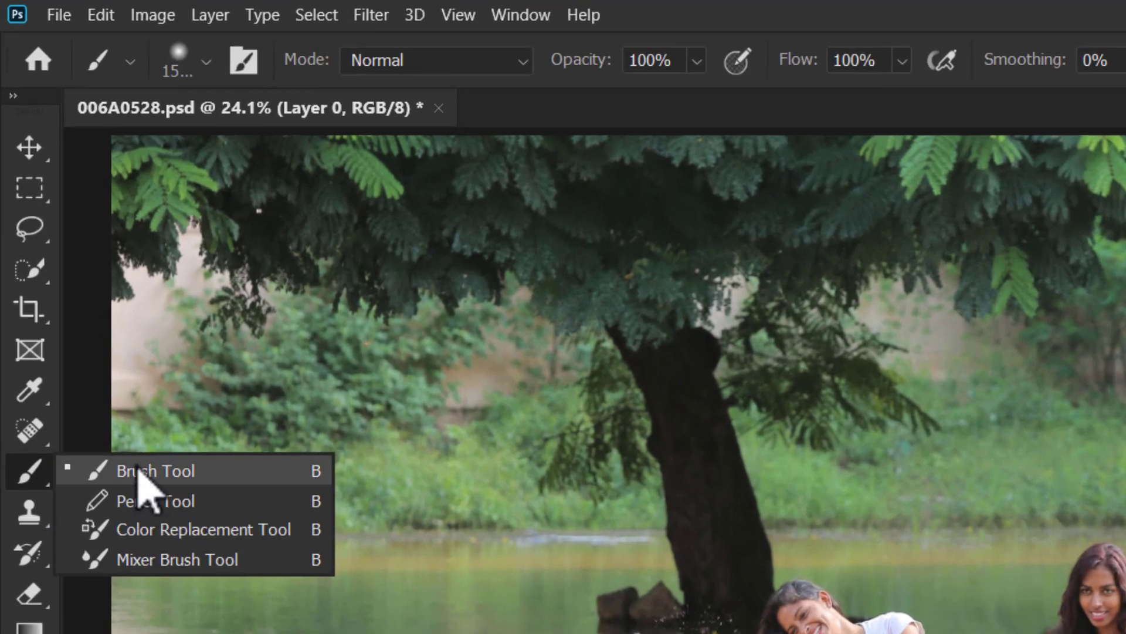
{"action": "left_click", "coordinate": [73, 254]}
{"action": "key", "text": "alt"}
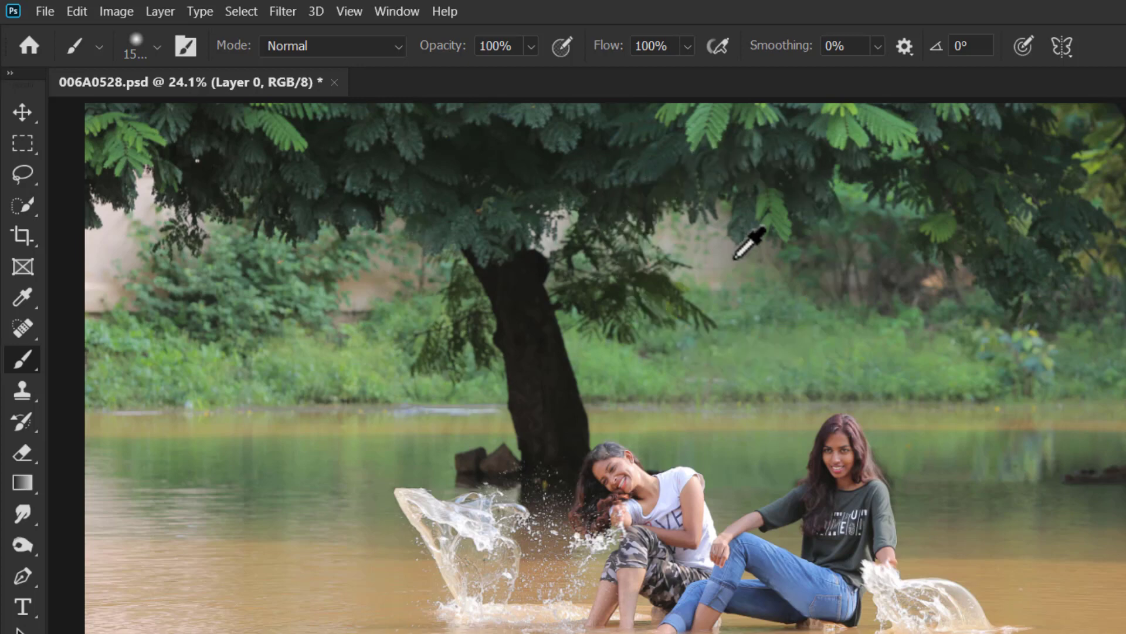
{"action": "left_click", "coordinate": [344, 52]}
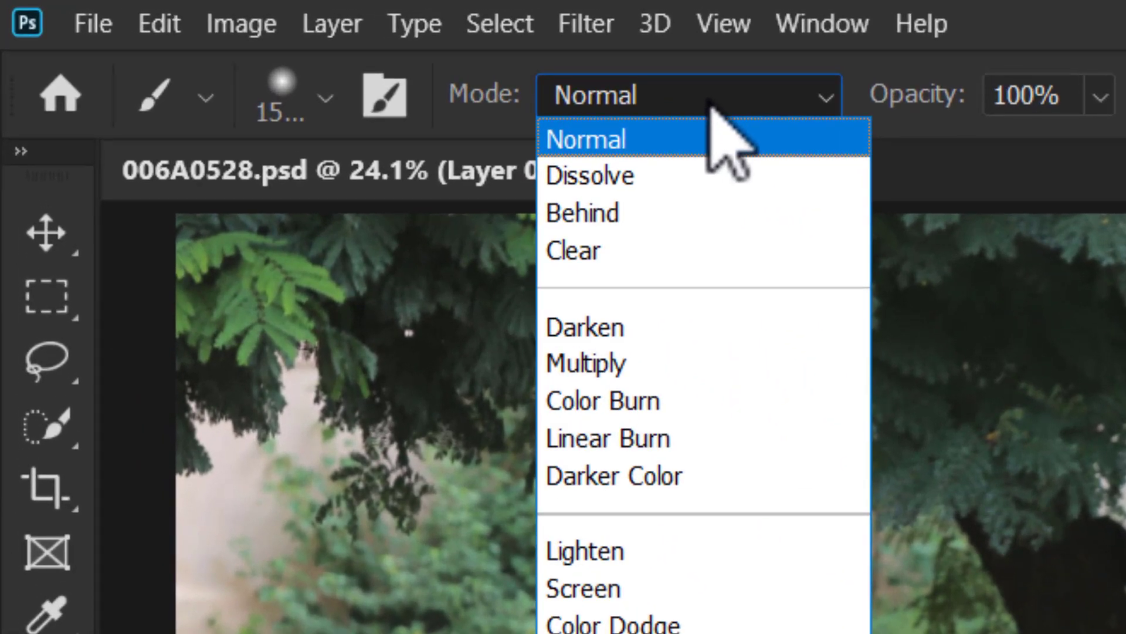
{"action": "left_click", "coordinate": [698, 327]}
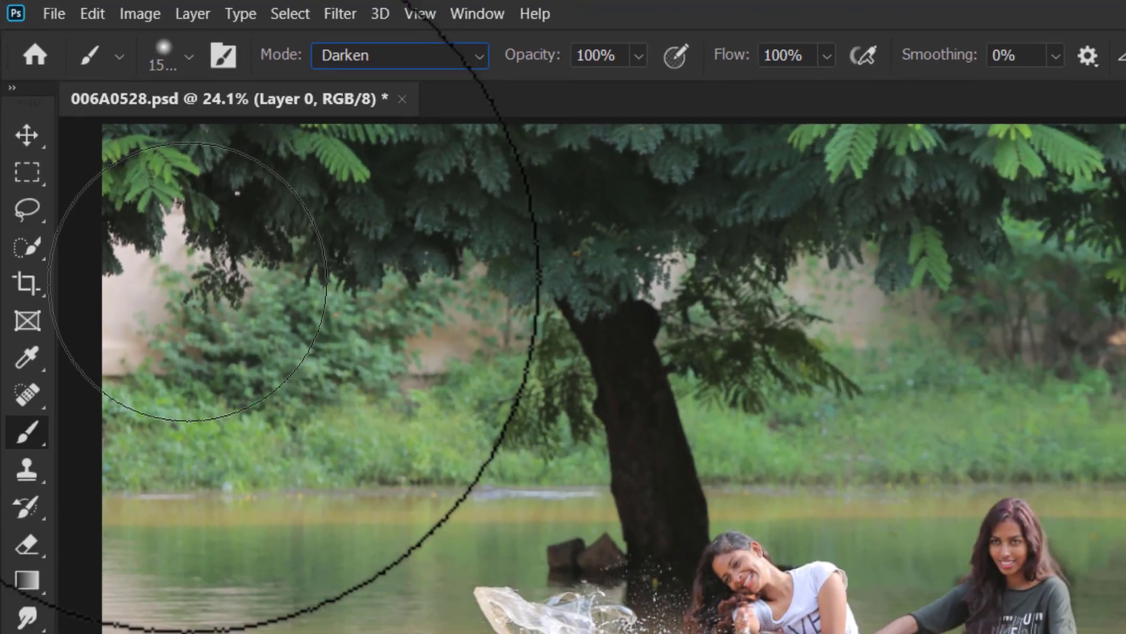
- Tone down the pale wall at the photo's left edge with a smaller brush at 36% opacity, undoing the full-opacity stroke
{"action": "left_click", "coordinate": [126, 326]}
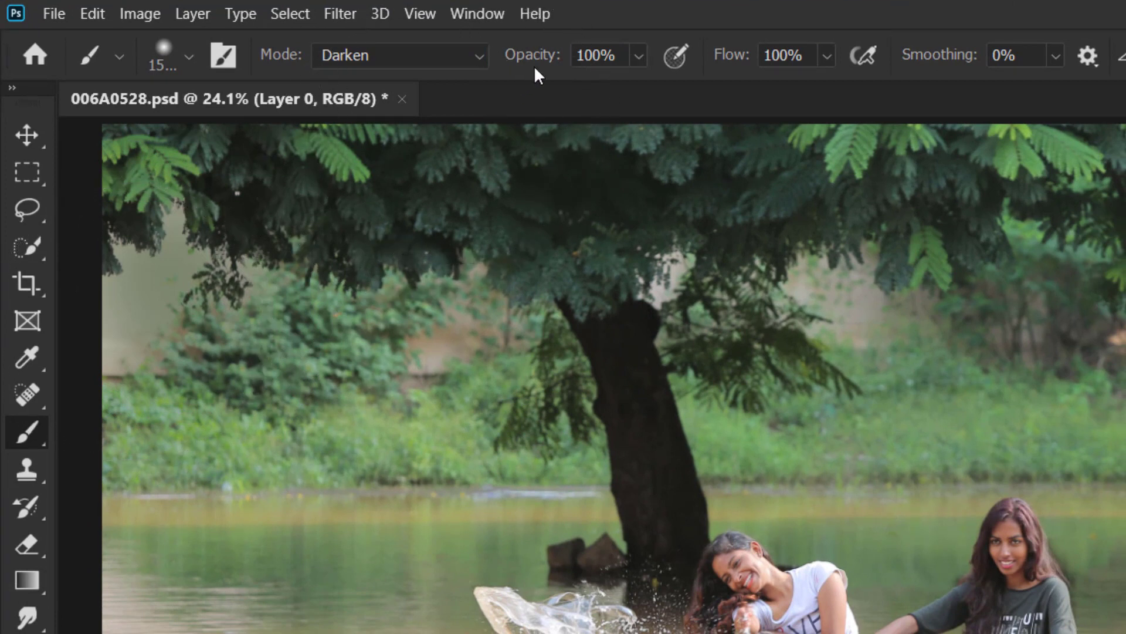
{"action": "key", "text": "ctrl+z"}
{"action": "left_click_drag", "start_coordinate": [533, 57], "coordinate": [469, 81]}
{"action": "key", "text": "bracketleft"}
{"action": "key", "text": "bracketleft"}
{"action": "key", "text": "bracketleft"}
{"action": "key", "text": "bracketleft"}
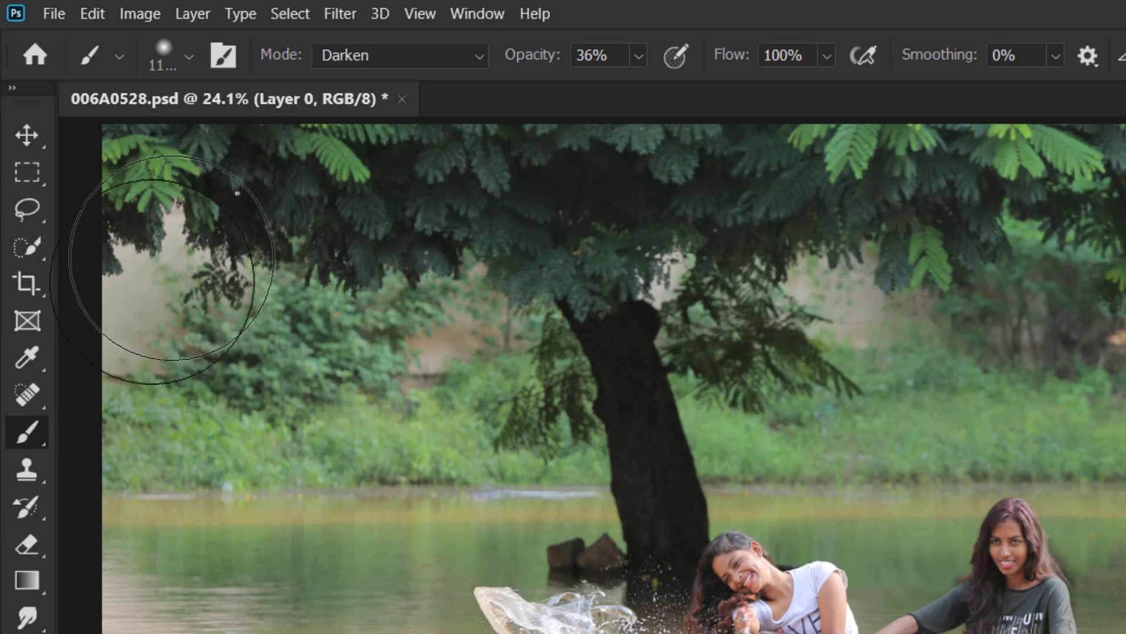
{"action": "left_click_drag", "start_coordinate": [164, 271], "coordinate": [99, 354]}
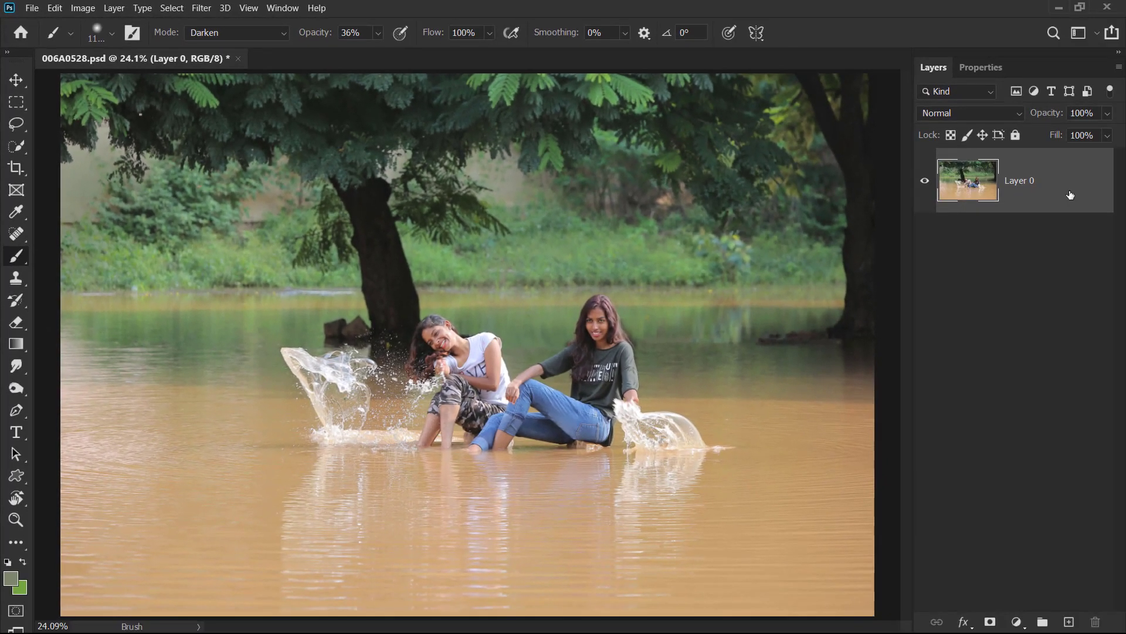
- Duplicate Layer 0
{"action": "left_click_drag", "start_coordinate": [1070, 193], "coordinate": [1082, 623]}
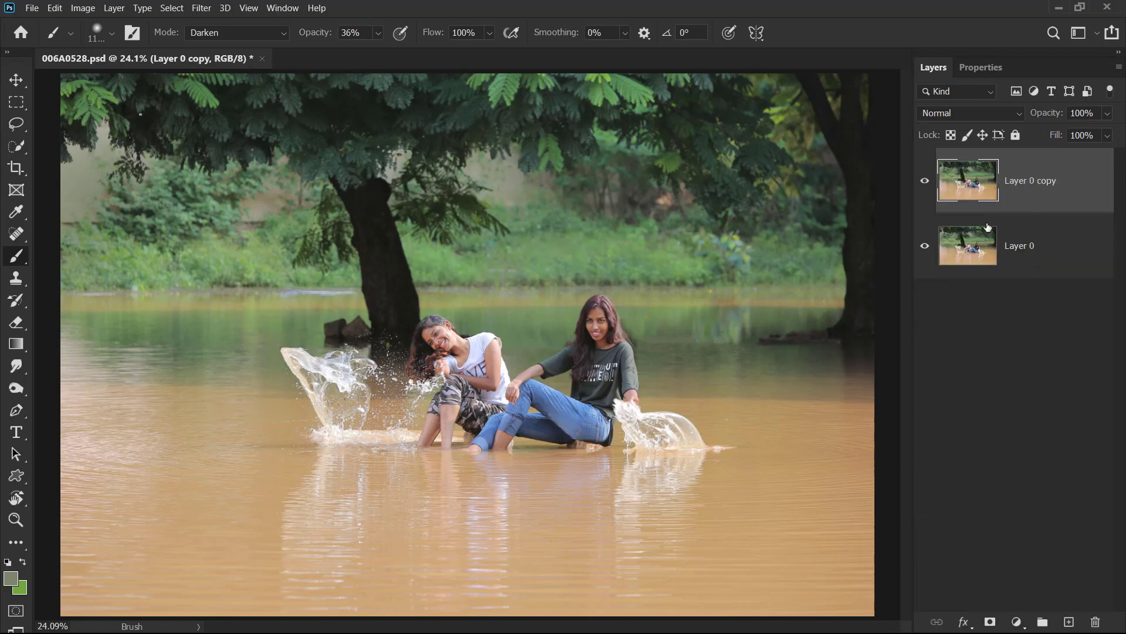
{"action": "scroll", "coordinate": [587, 328], "scroll_direction": "up", "scroll_amount": 3}
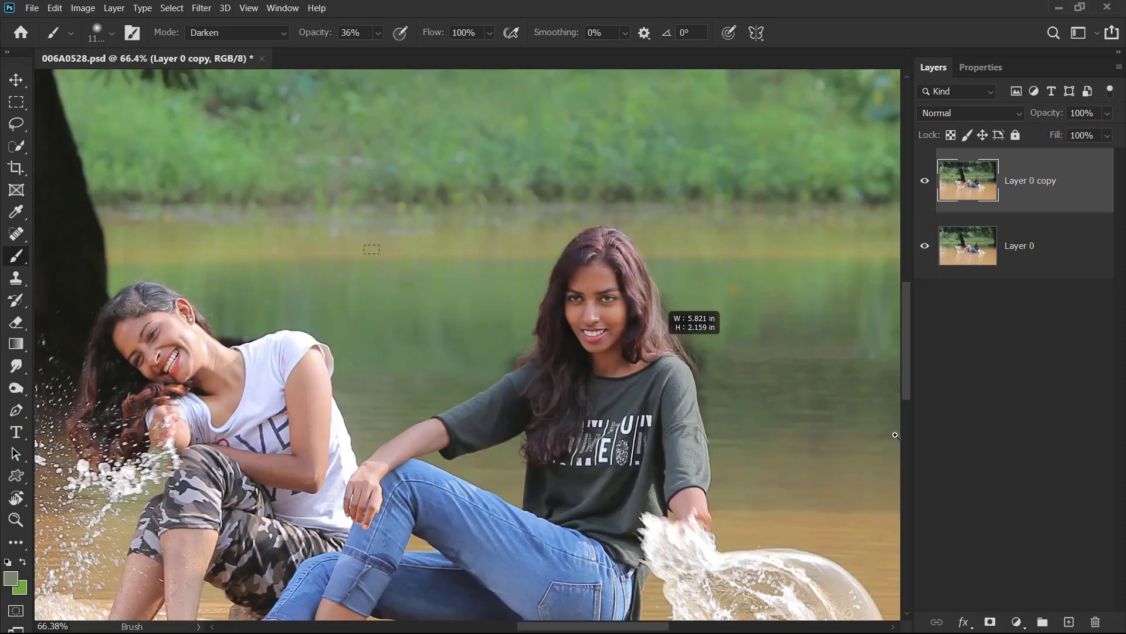
{"action": "scroll", "coordinate": [692, 319], "scroll_direction": "up", "scroll_amount": 2}
{"action": "key", "text": "s"}
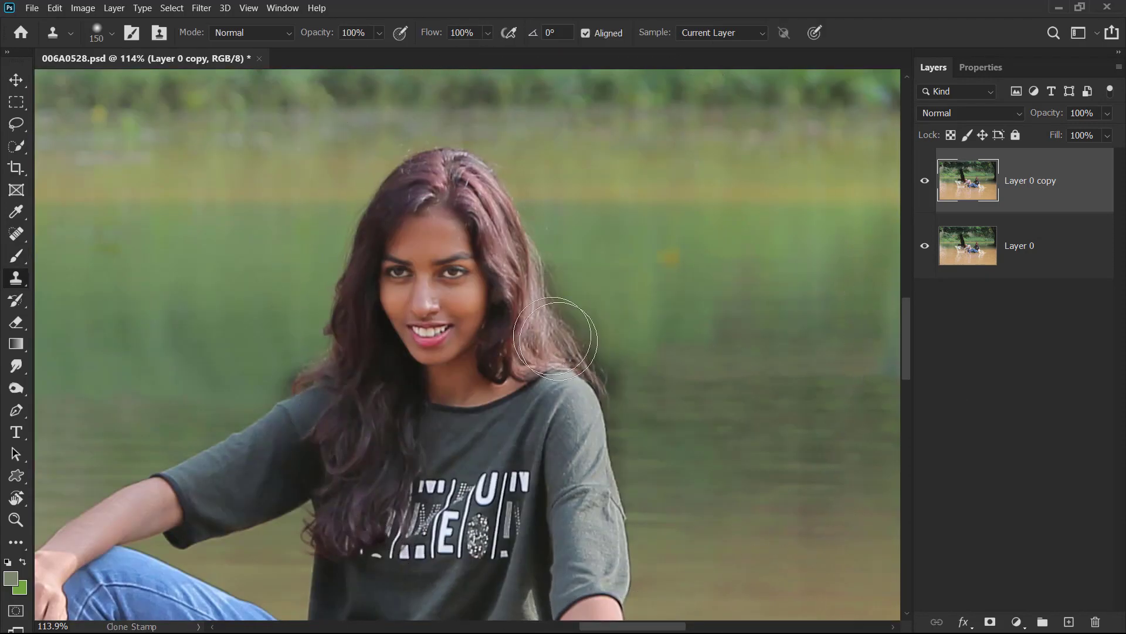
{"action": "key", "text": "ctrl+0"}
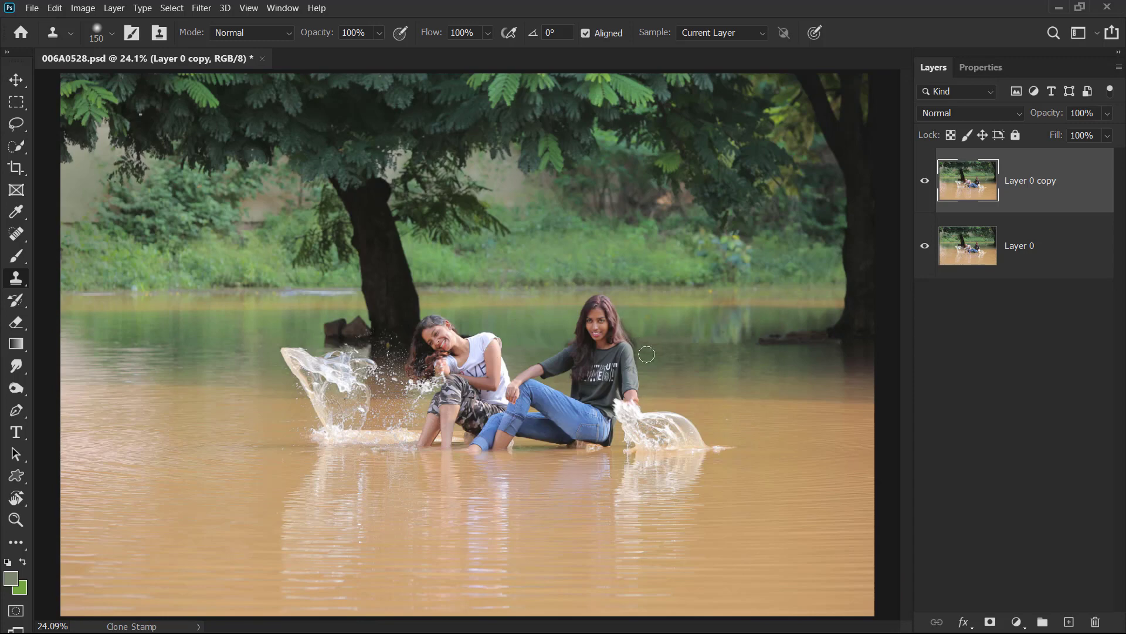
{"action": "key", "text": "v"}
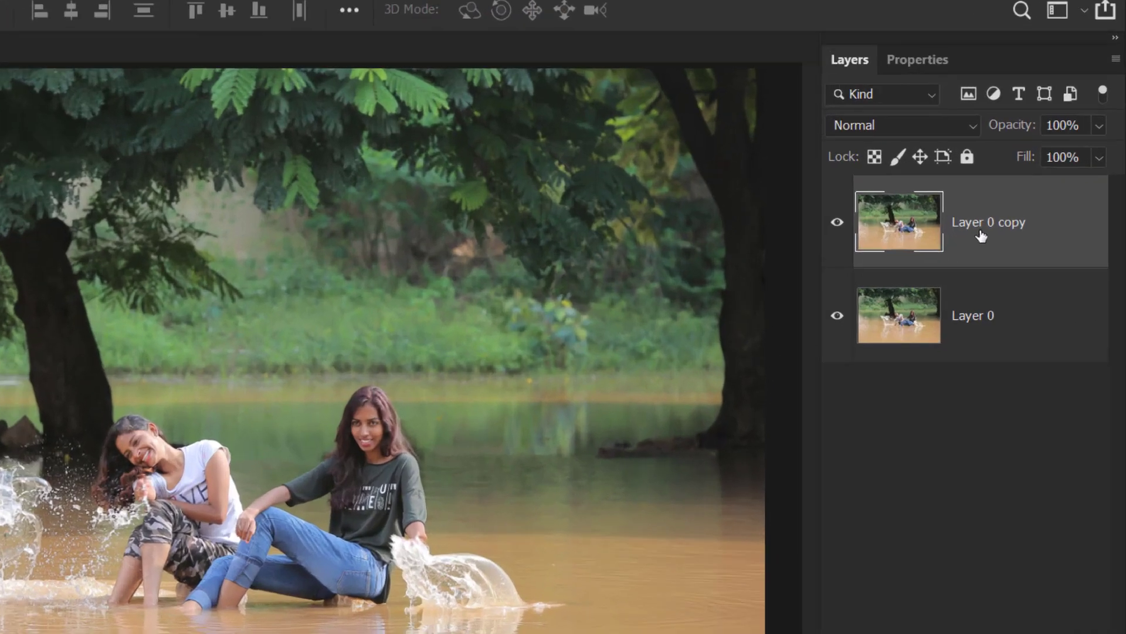
- Convert the Layer 0 copy to a smart object and apply the Camera Raw Filter with Dehaze at +98
{"action": "right_click", "coordinate": [1023, 189]}
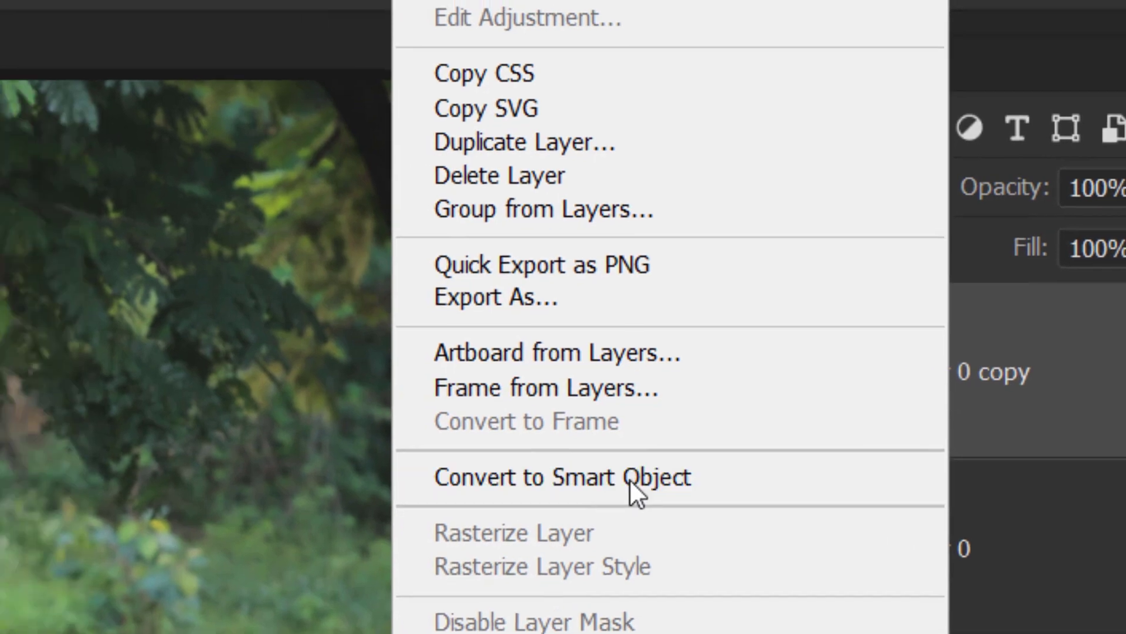
{"action": "left_click", "coordinate": [536, 472]}
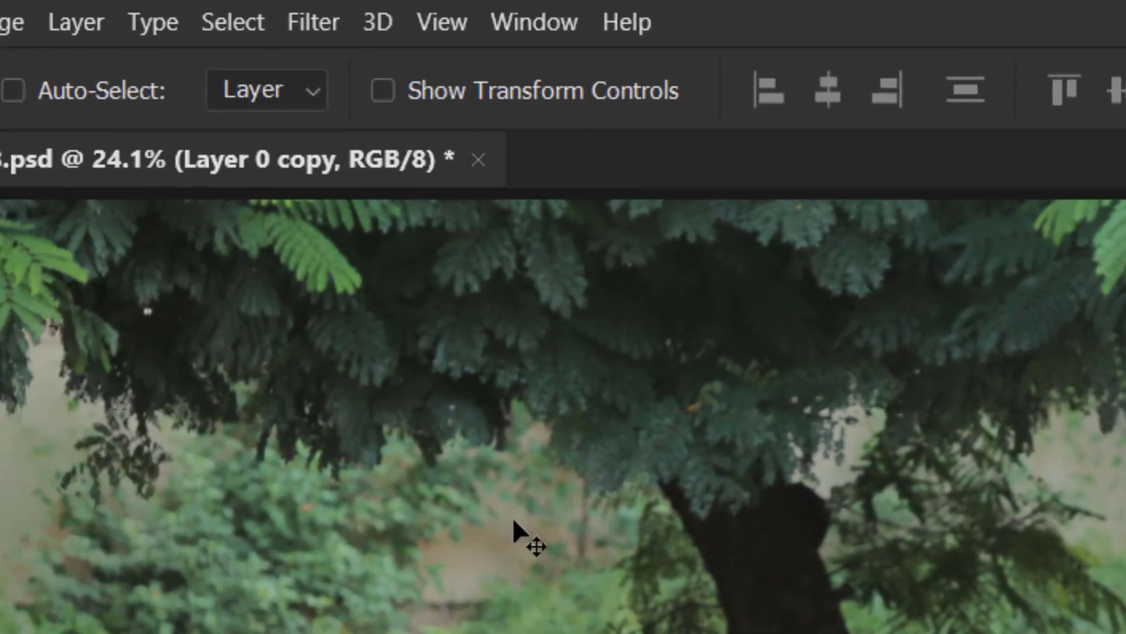
{"action": "left_click", "coordinate": [312, 23]}
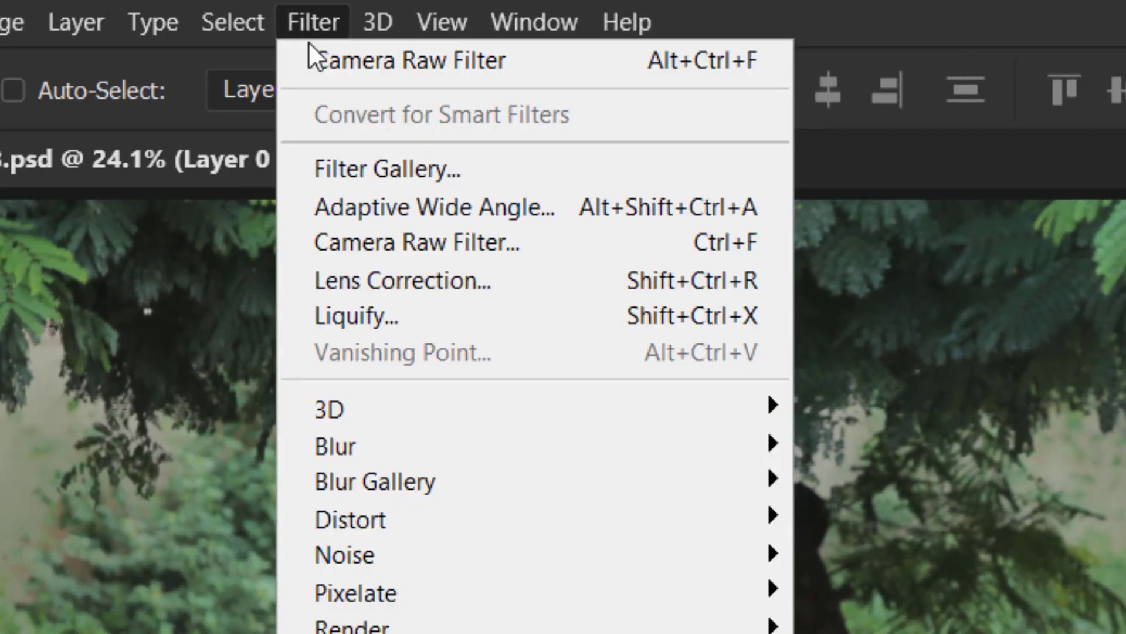
{"action": "left_click", "coordinate": [422, 242]}
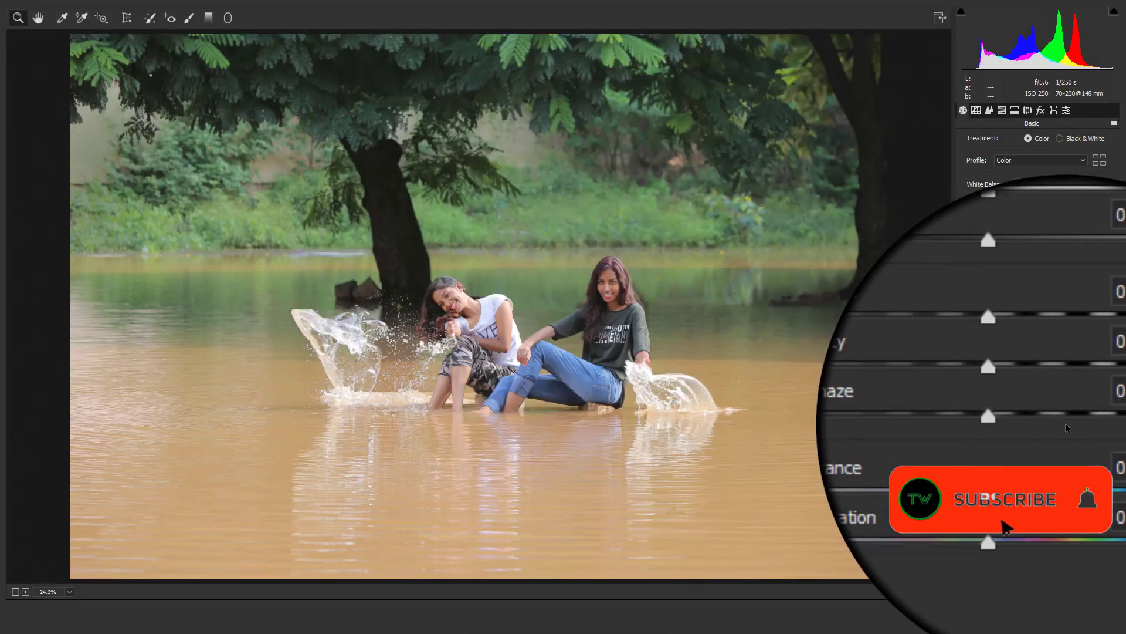
{"action": "left_click_drag", "start_coordinate": [1040, 421], "coordinate": [1107, 430]}
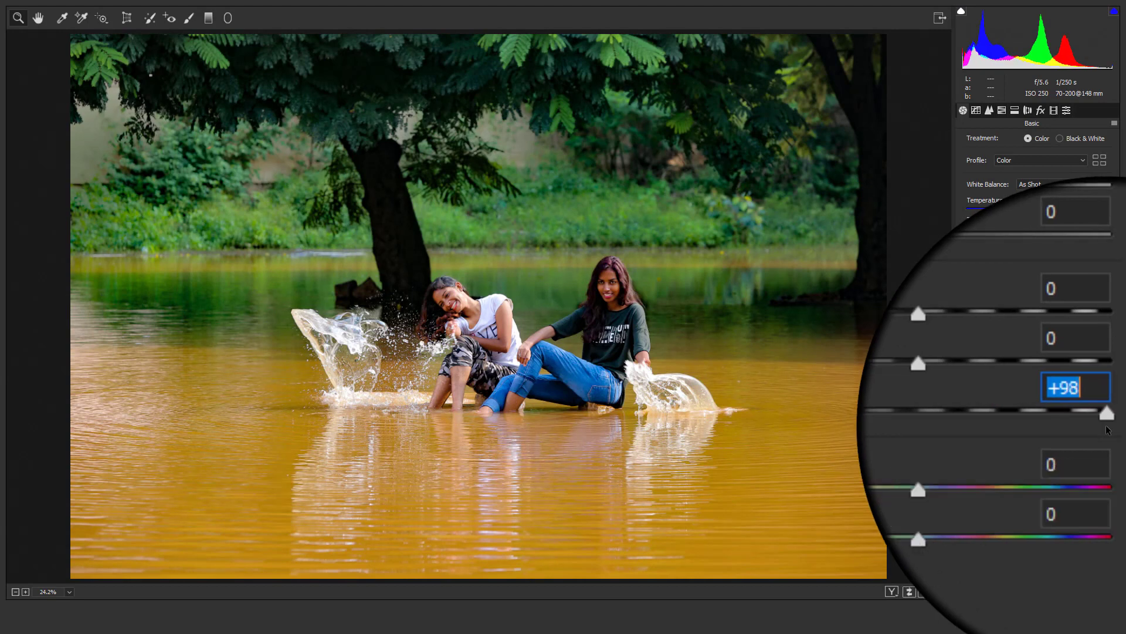
{"action": "left_click", "coordinate": [1102, 616]}
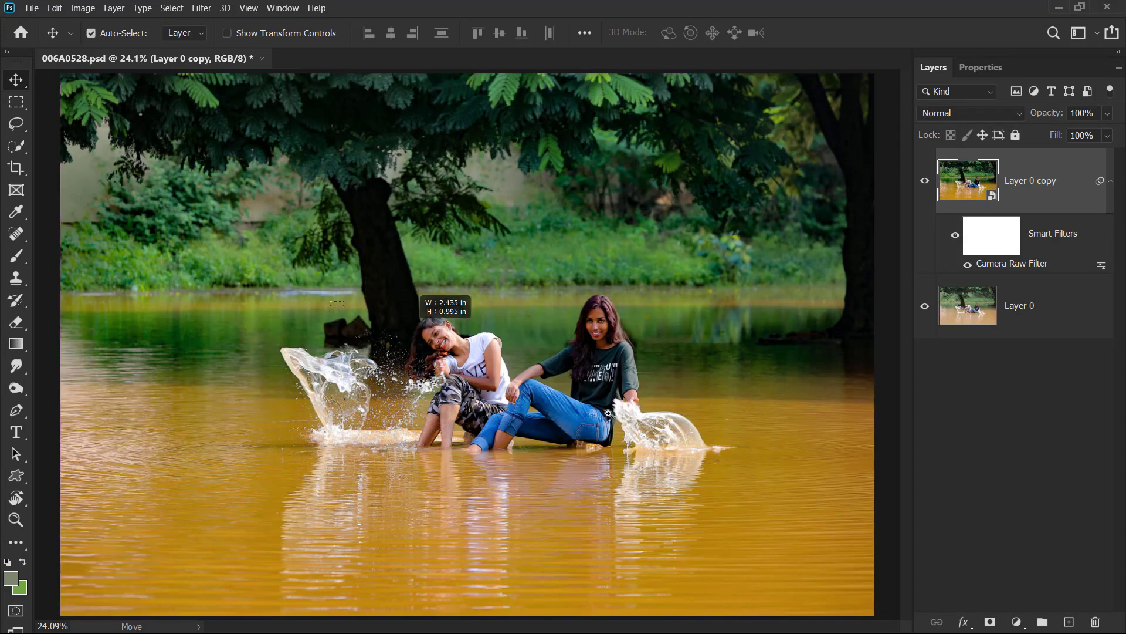
- Reopen the copy's Camera Raw Filter and set up an Adjustment Brush with Dehaze at -50
{"action": "scroll", "coordinate": [422, 348], "scroll_direction": "up", "scroll_amount": 5}
{"action": "scroll", "coordinate": [415, 313], "scroll_direction": "right", "scroll_amount": 5}
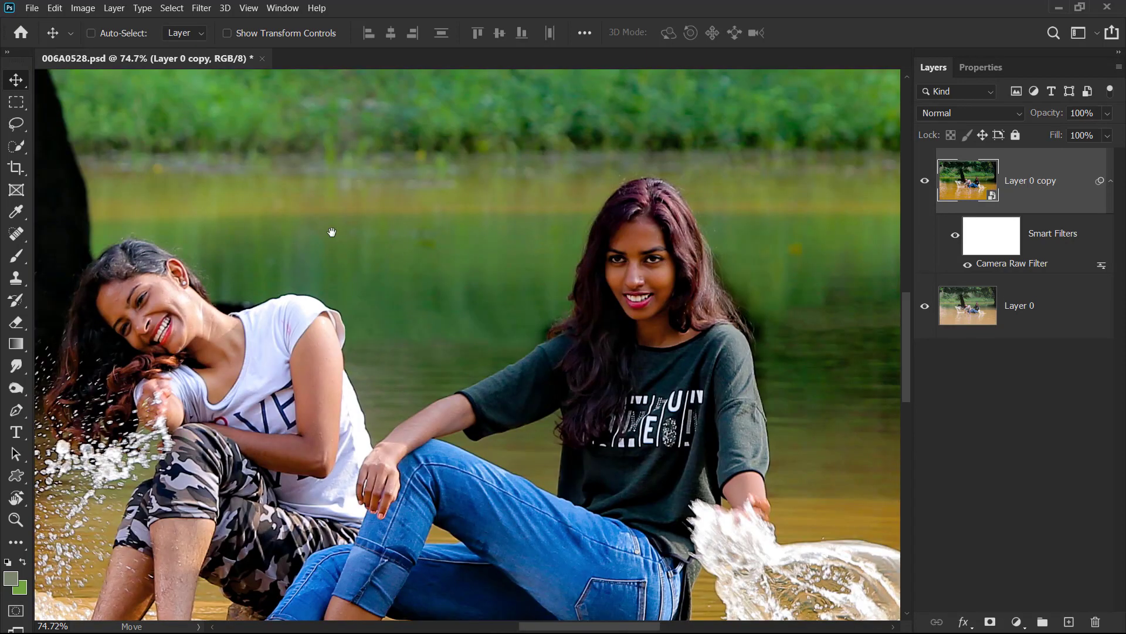
{"action": "left_click_drag", "start_coordinate": [139, 337], "coordinate": [442, 332]}
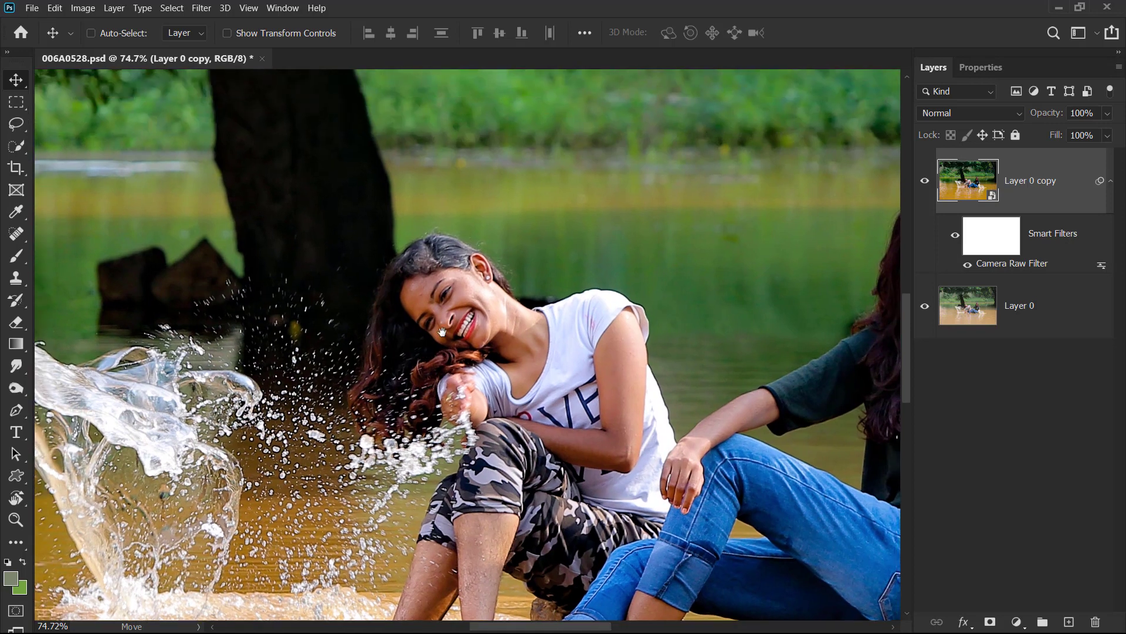
{"action": "scroll", "coordinate": [487, 333], "scroll_direction": "right", "scroll_amount": 6}
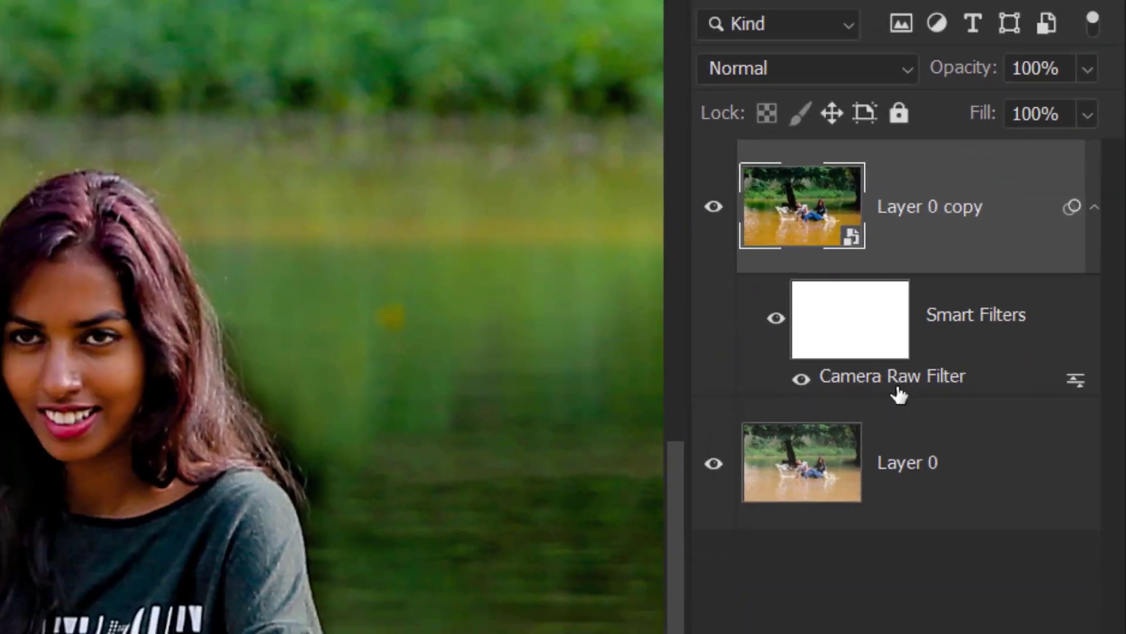
{"action": "double_click", "coordinate": [845, 450]}
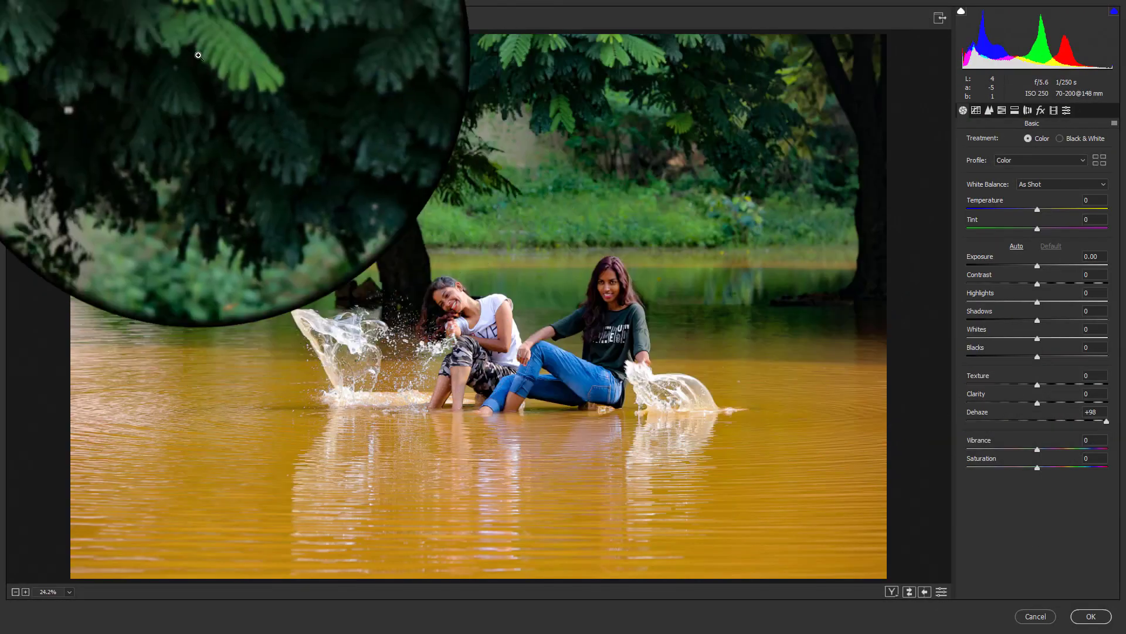
{"action": "left_click", "coordinate": [188, 19]}
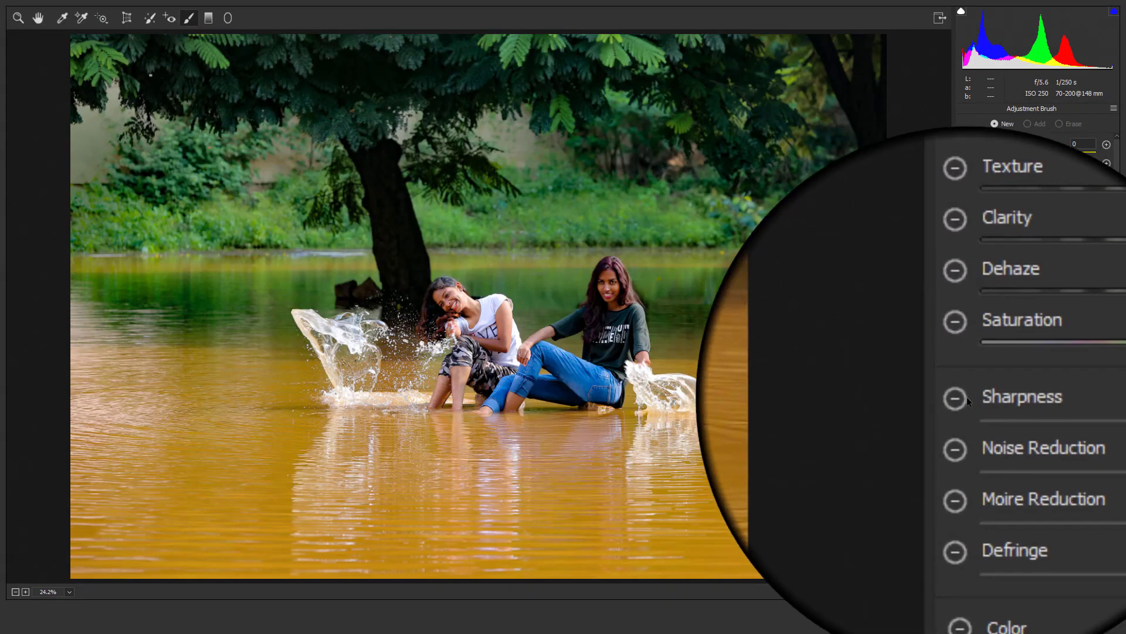
{"action": "left_click", "coordinate": [966, 354]}
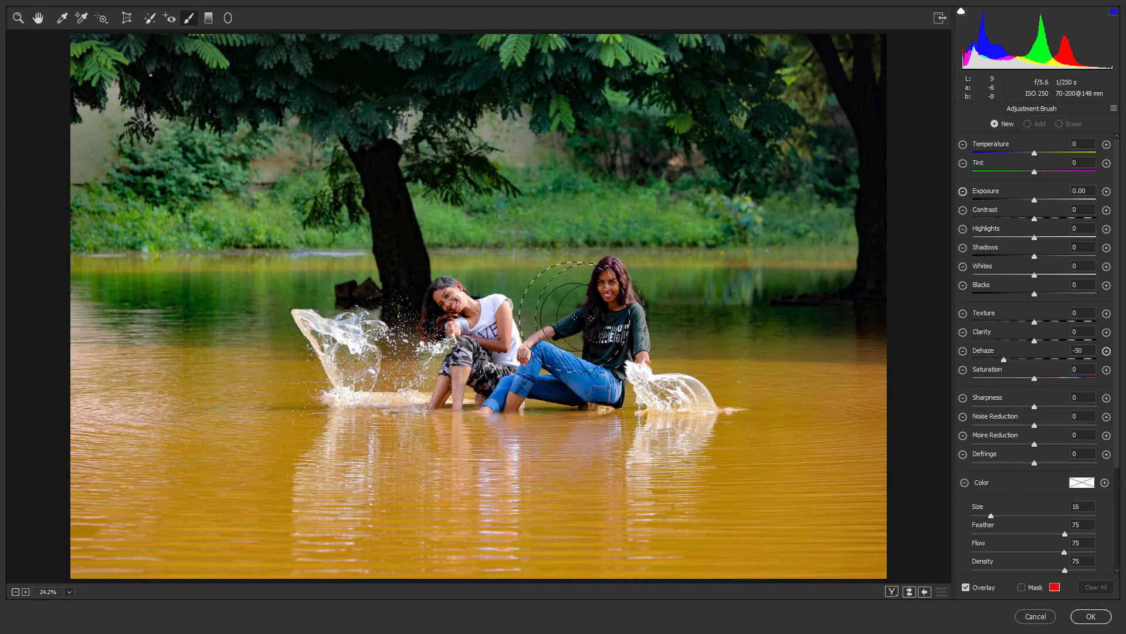
- Paint the Dehaze adjustment over both women's faces and the arm of the woman in white, using brush size 8
{"action": "key", "text": "bracketleft"}
{"action": "key", "text": "bracketleft"}
{"action": "key", "text": "bracketleft"}
{"action": "key", "text": "bracketleft"}
{"action": "key", "text": "ctrl+plus"}
{"action": "key", "text": "ctrl+plus"}
{"action": "key", "text": "ctrl+plus"}
{"action": "key", "text": "ctrl+plus"}
{"action": "key", "text": "ctrl+plus"}
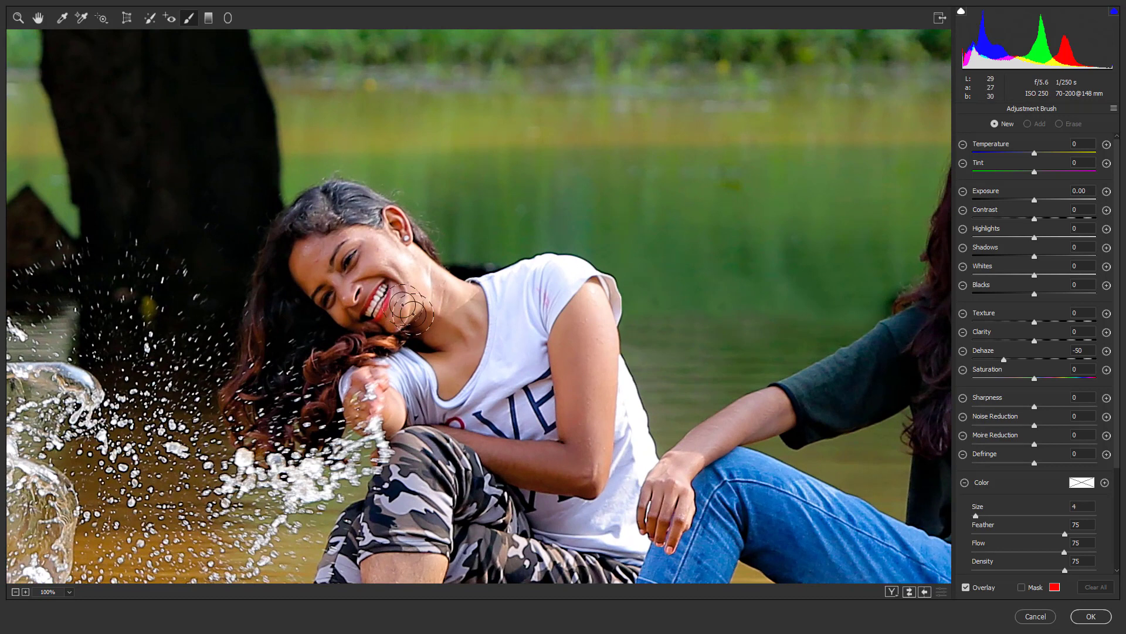
{"action": "key", "text": "bracketright"}
{"action": "key", "text": "bracketright"}
{"action": "key", "text": "bracketright"}
{"action": "key", "text": "bracketright"}
{"action": "mouse_move", "coordinate": [324, 268]}
{"action": "left_mouse_down"}
{"action": "mouse_move", "coordinate": [320, 277]}
{"action": "mouse_move", "coordinate": [466, 347]}
{"action": "mouse_move", "coordinate": [327, 252]}
{"action": "mouse_move", "coordinate": [440, 385]}
{"action": "left_mouse_up"}
{"action": "mouse_move", "coordinate": [471, 440]}
{"action": "left_mouse_down"}
{"action": "mouse_move", "coordinate": [560, 482]}
{"action": "mouse_move", "coordinate": [579, 324]}
{"action": "left_mouse_up"}
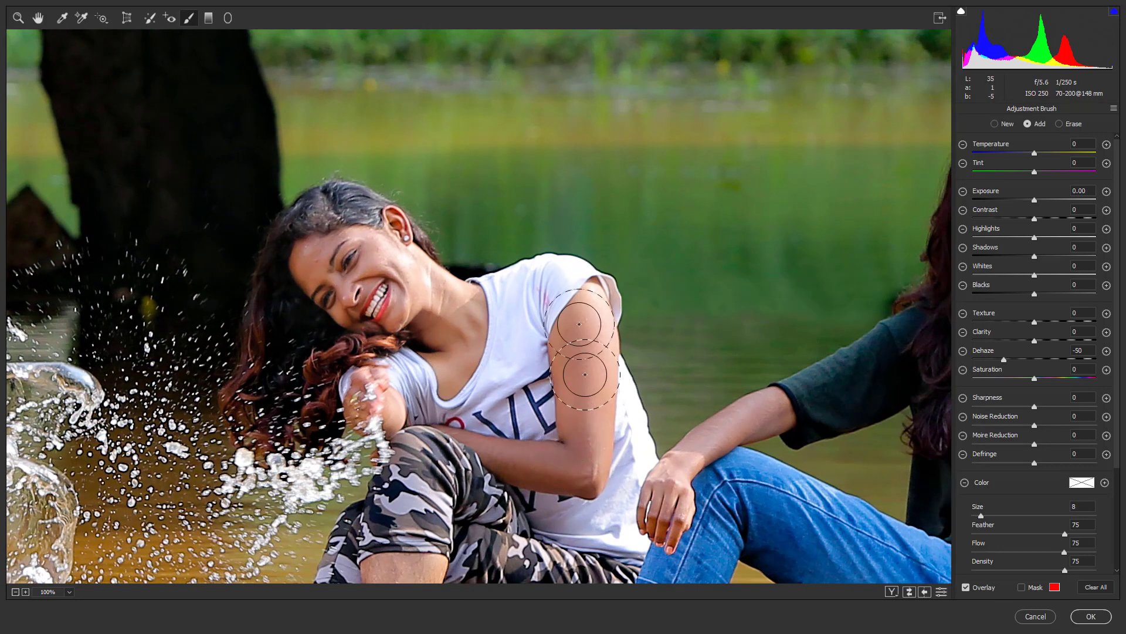
{"action": "left_click_drag", "start_coordinate": [585, 374], "coordinate": [565, 448]}
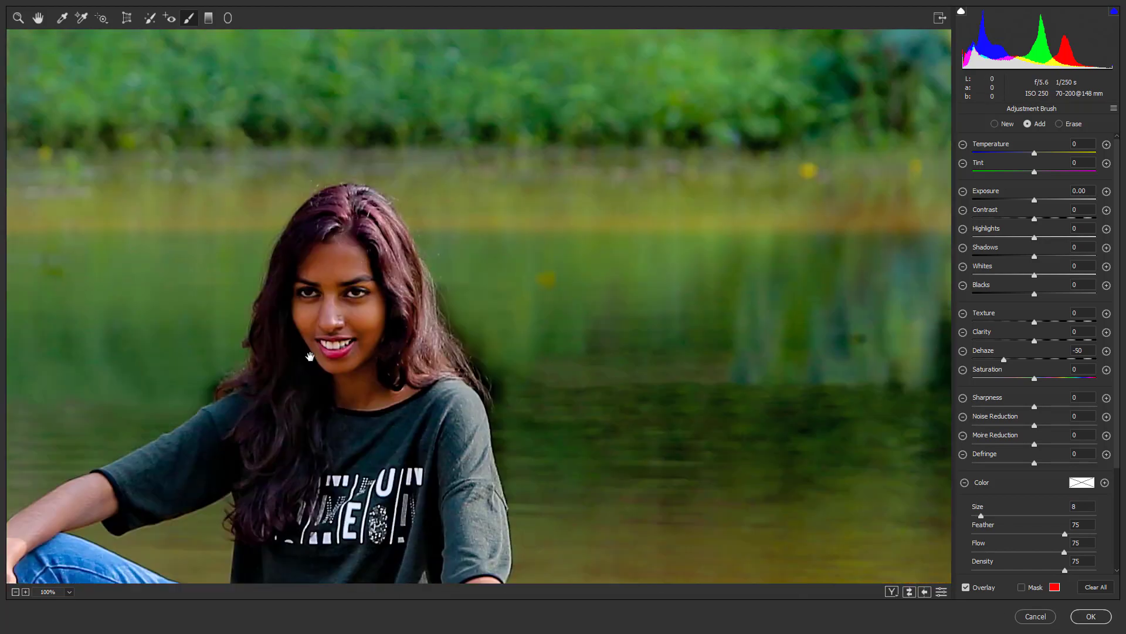
{"action": "mouse_move", "coordinate": [337, 358]}
{"action": "left_mouse_down"}
{"action": "mouse_move", "coordinate": [409, 295]}
{"action": "mouse_move", "coordinate": [314, 378]}
{"action": "mouse_move", "coordinate": [282, 314]}
{"action": "left_mouse_up"}
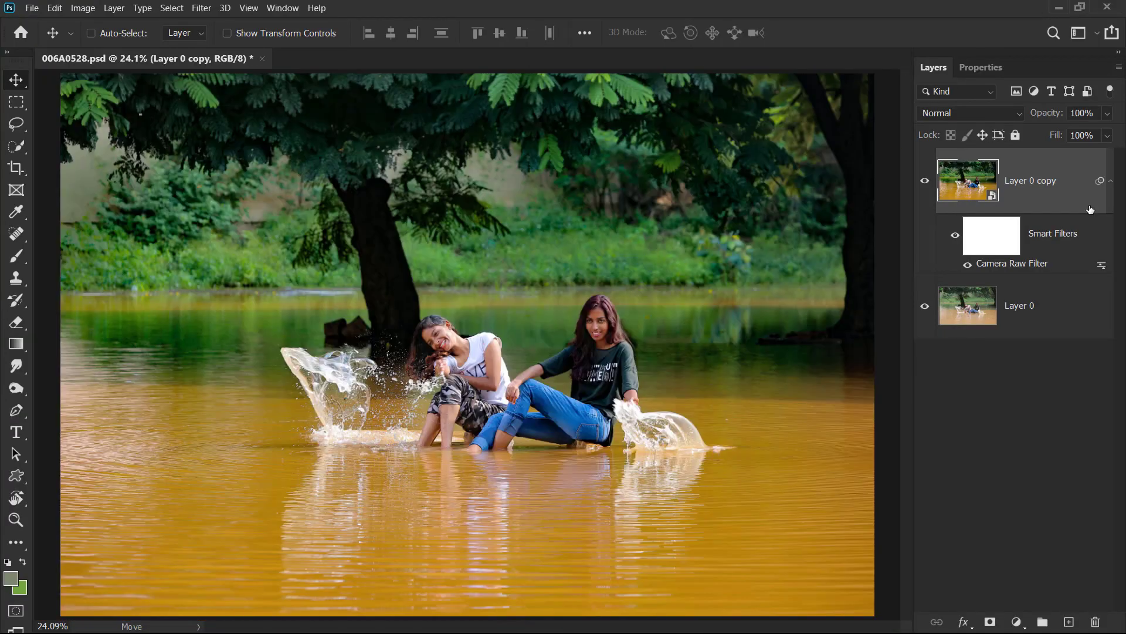
- Duplicate the Layer 0 copy smart object, rasterize the duplicate and collapse the original's smart filter list
{"action": "key", "text": "ctrl+j"}
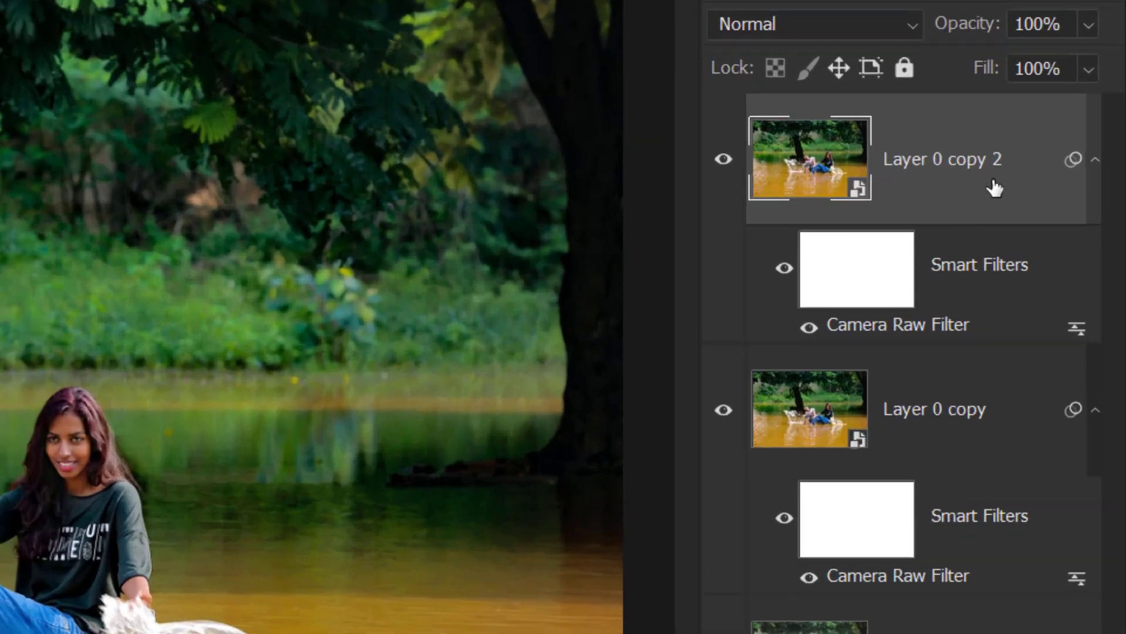
{"action": "right_click", "coordinate": [1061, 197]}
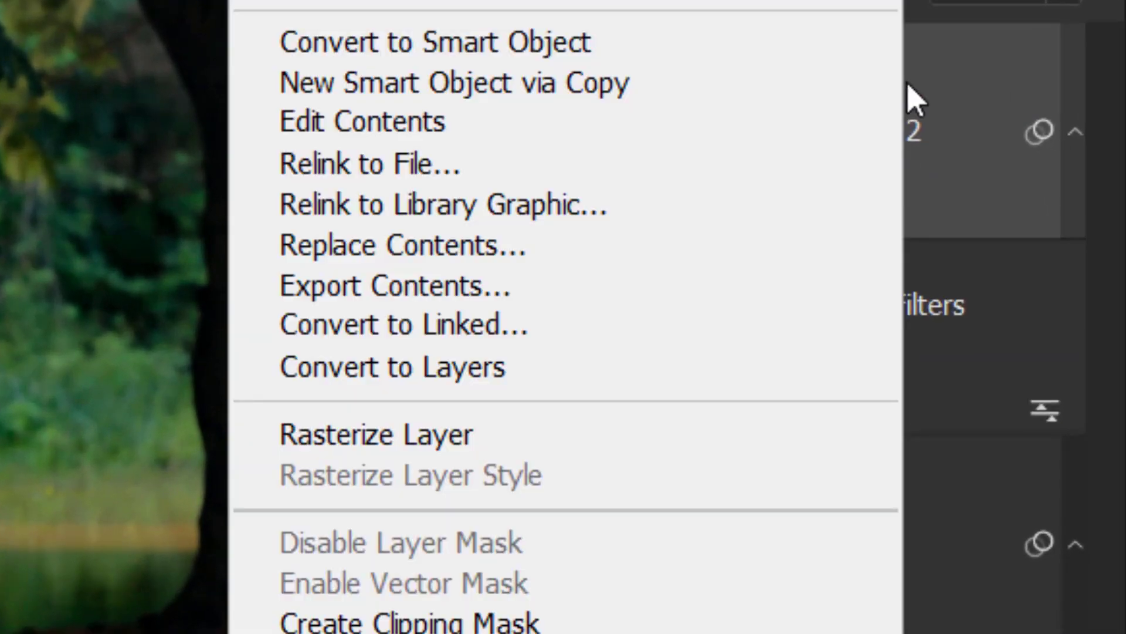
{"action": "left_click", "coordinate": [599, 440]}
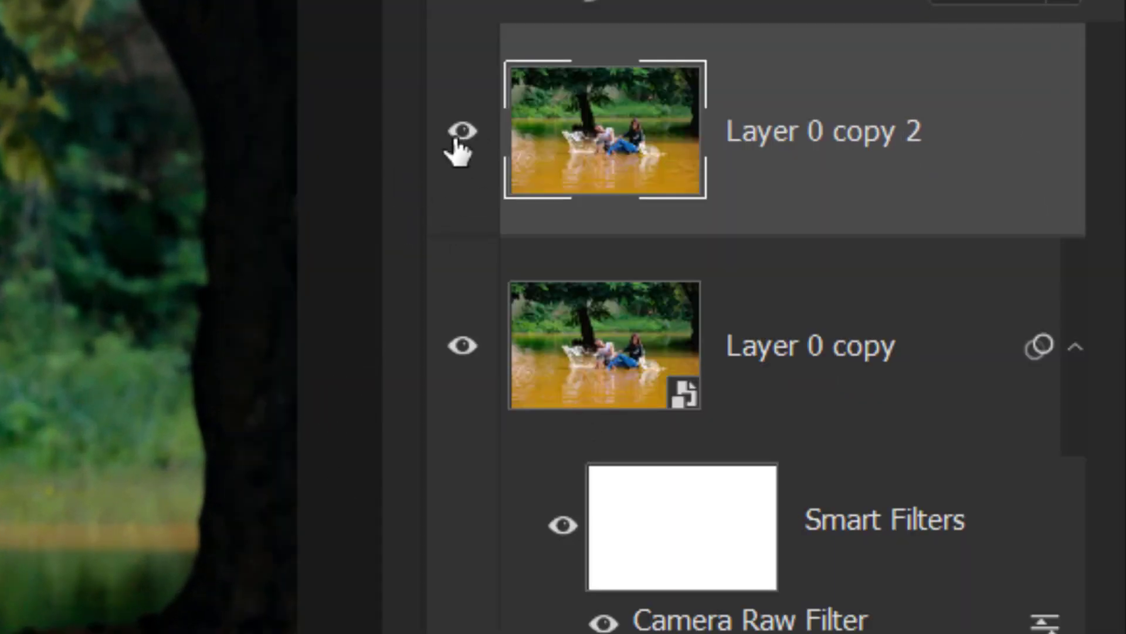
{"action": "left_click", "coordinate": [457, 141]}
{"action": "left_click", "coordinate": [457, 141]}
{"action": "left_click", "coordinate": [1076, 346]}
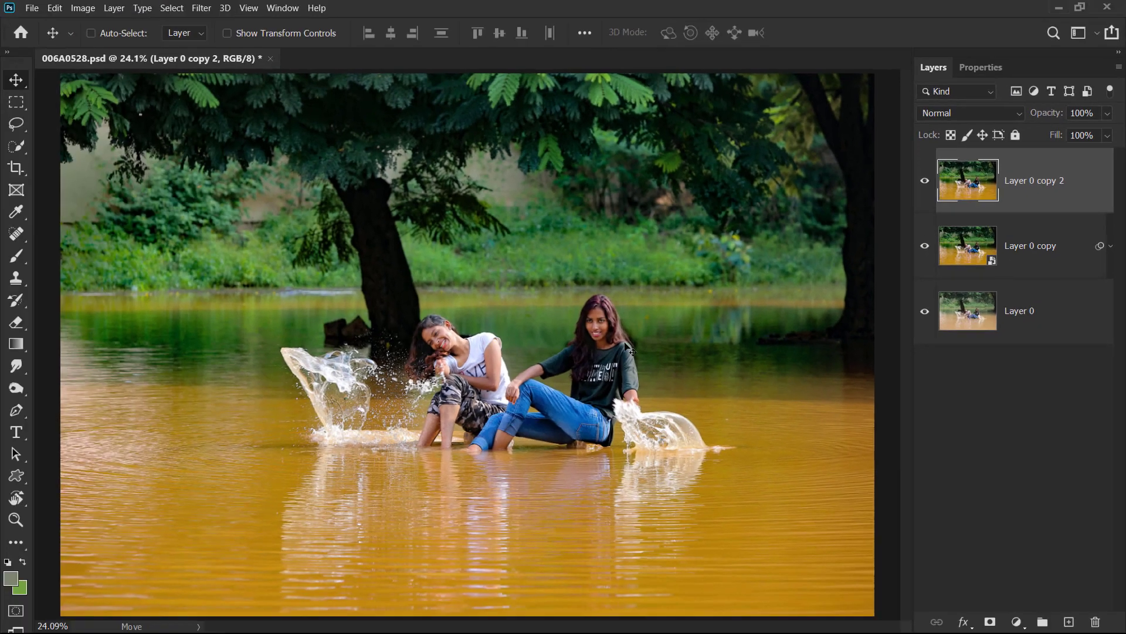
- Save the document and open Camera Raw on Layer 0 copy 2 with the Targeted Adjustment tool set to Saturation
{"action": "key", "text": "ctrl+s"}
{"action": "left_click", "coordinate": [199, 12]}
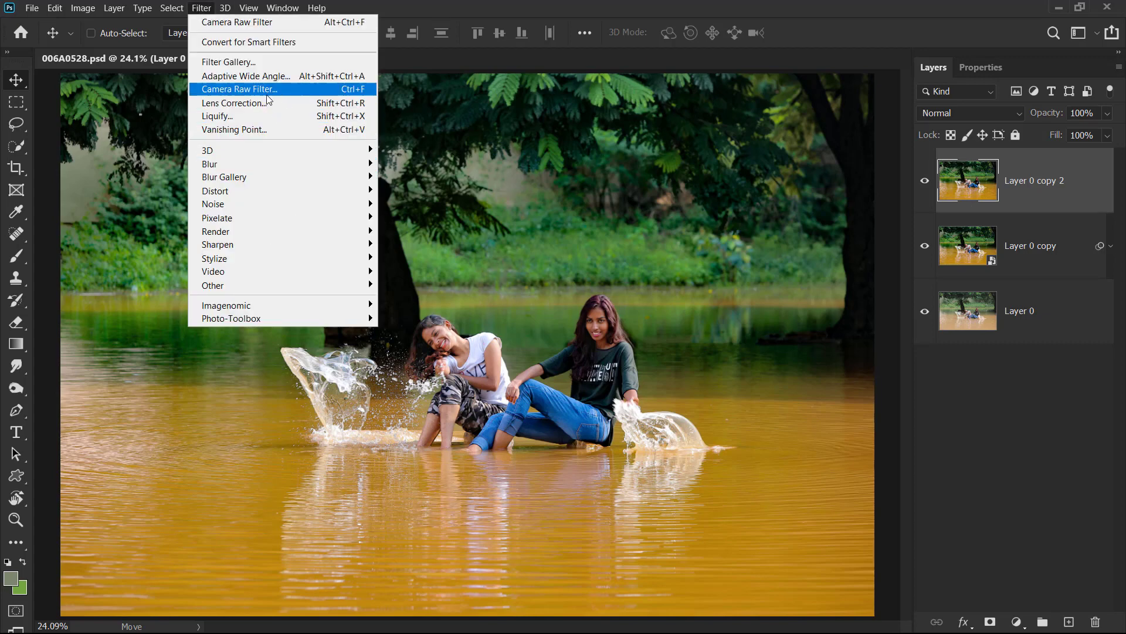
{"action": "key", "text": "Escape"}
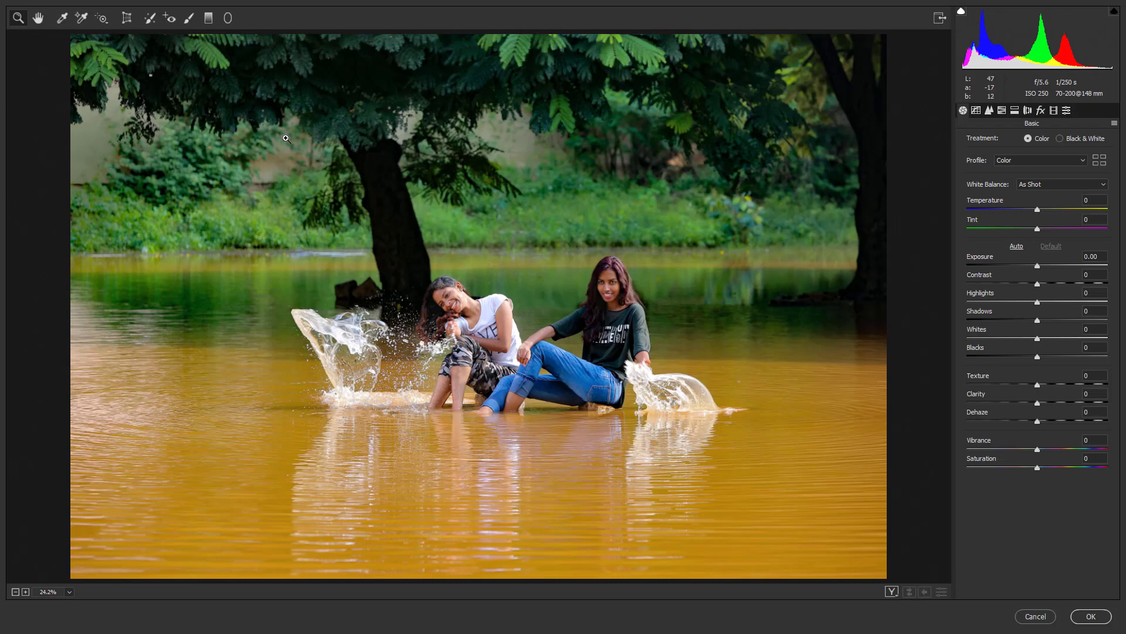
{"action": "left_click", "coordinate": [99, 20]}
{"action": "right_click", "coordinate": [572, 172]}
{"action": "left_click", "coordinate": [604, 219]}
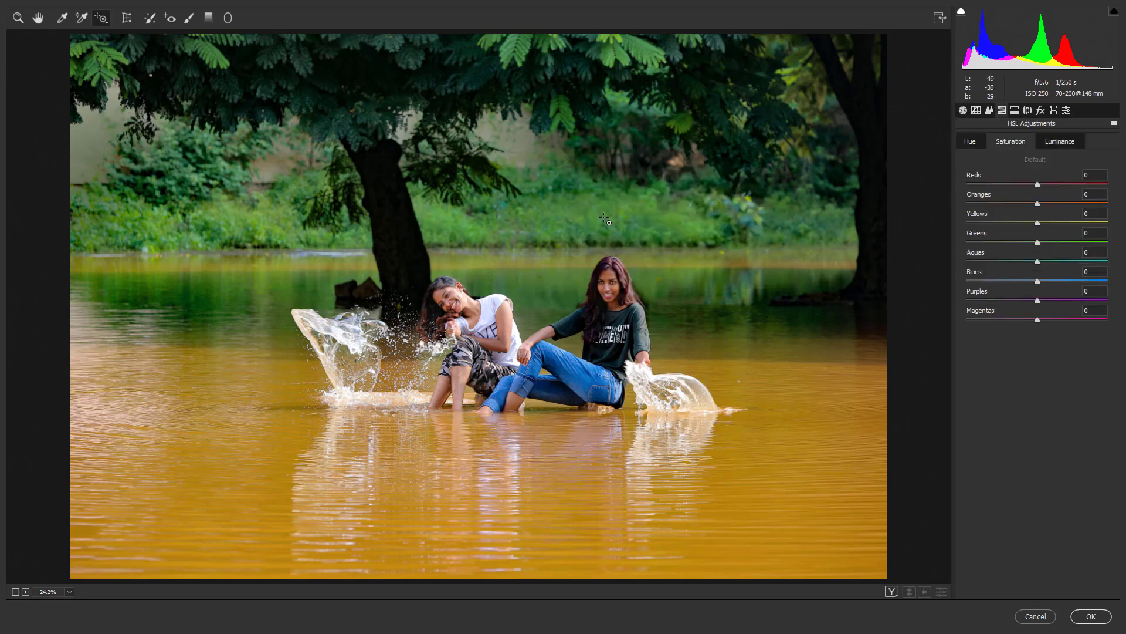
- Deepen the foliage greens and mute the yellow-orange water with targeted colour adjustments, and apply the Camera Raw Filter
{"action": "left_click_drag", "start_coordinate": [604, 218], "coordinate": [607, 176]}
{"action": "right_click", "coordinate": [803, 456]}
{"action": "left_click_drag", "start_coordinate": [812, 464], "coordinate": [799, 486]}
{"action": "left_click", "coordinate": [821, 471]}
{"action": "left_click_drag", "start_coordinate": [634, 179], "coordinate": [591, 163]}
{"action": "left_click_drag", "start_coordinate": [668, 226], "coordinate": [680, 252]}
{"action": "key", "text": "Return"}
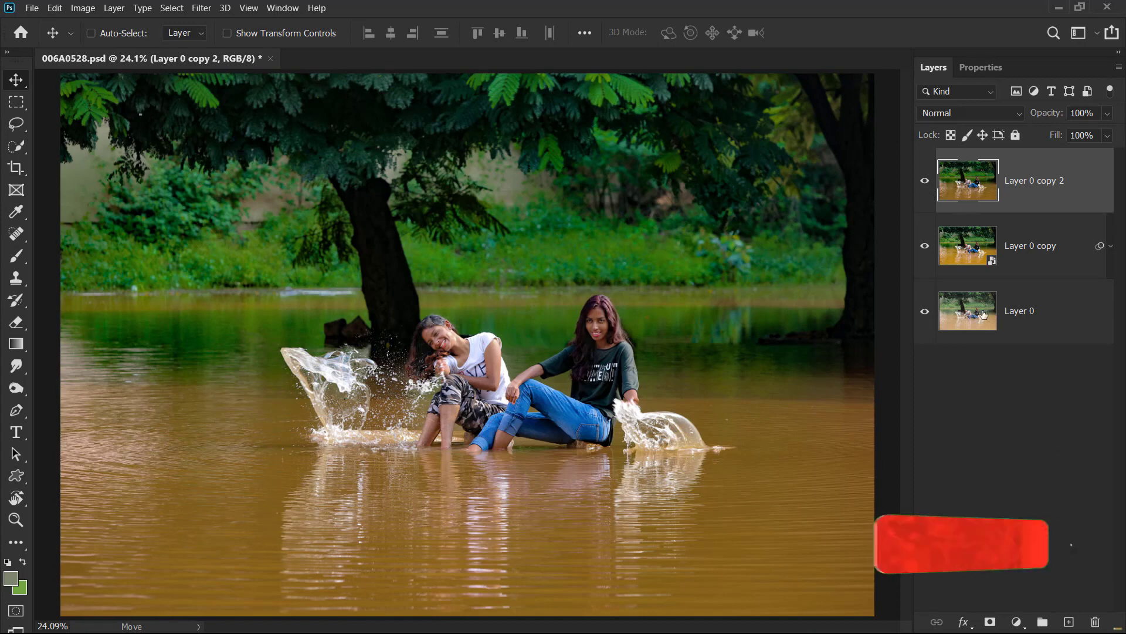
- Add a layer mask to Layer 0 copy 2 and set the brush to Normal mode at 100% opacity
{"action": "left_click", "coordinate": [990, 621]}
{"action": "left_click", "coordinate": [19, 262]}
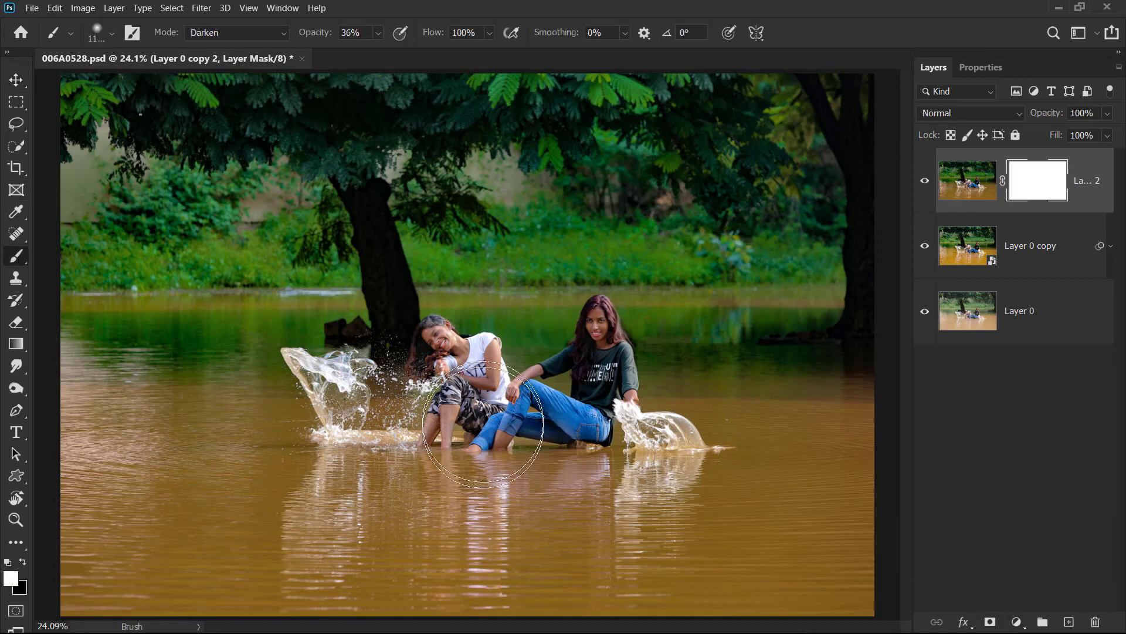
{"action": "left_click", "coordinate": [273, 44]}
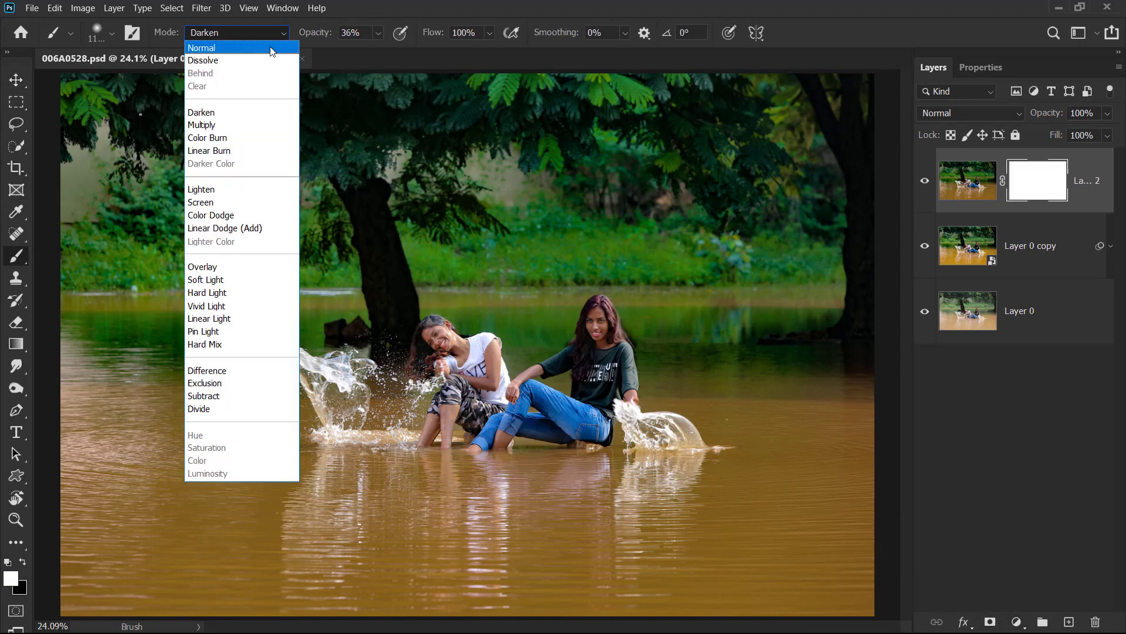
{"action": "left_click", "coordinate": [273, 44]}
{"action": "key", "text": "0"}
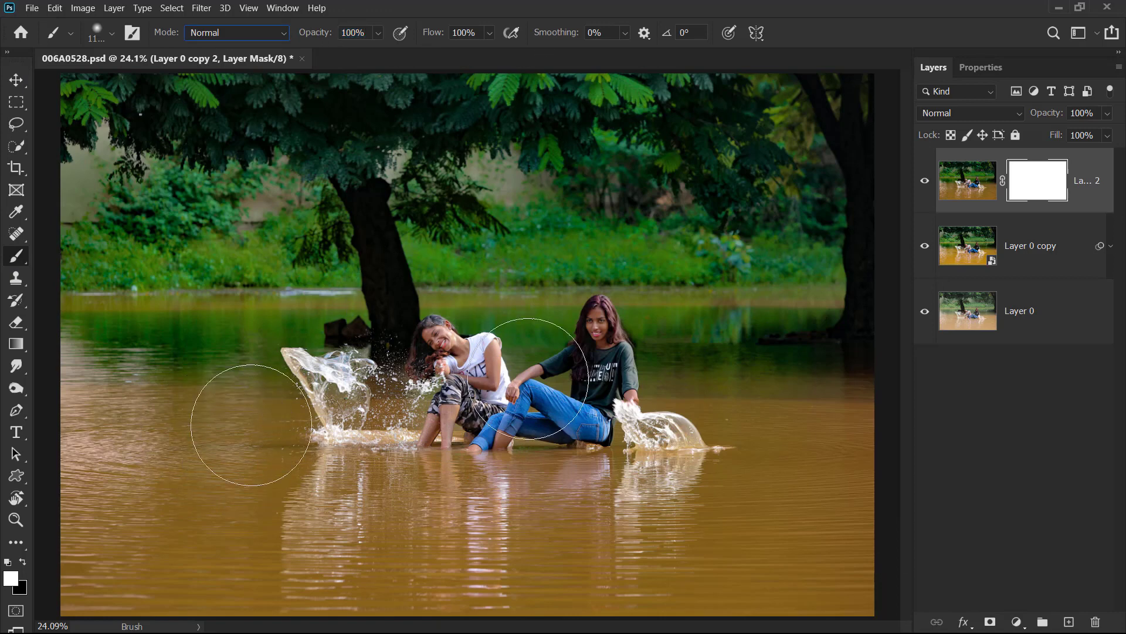
{"action": "left_click", "coordinate": [925, 182]}
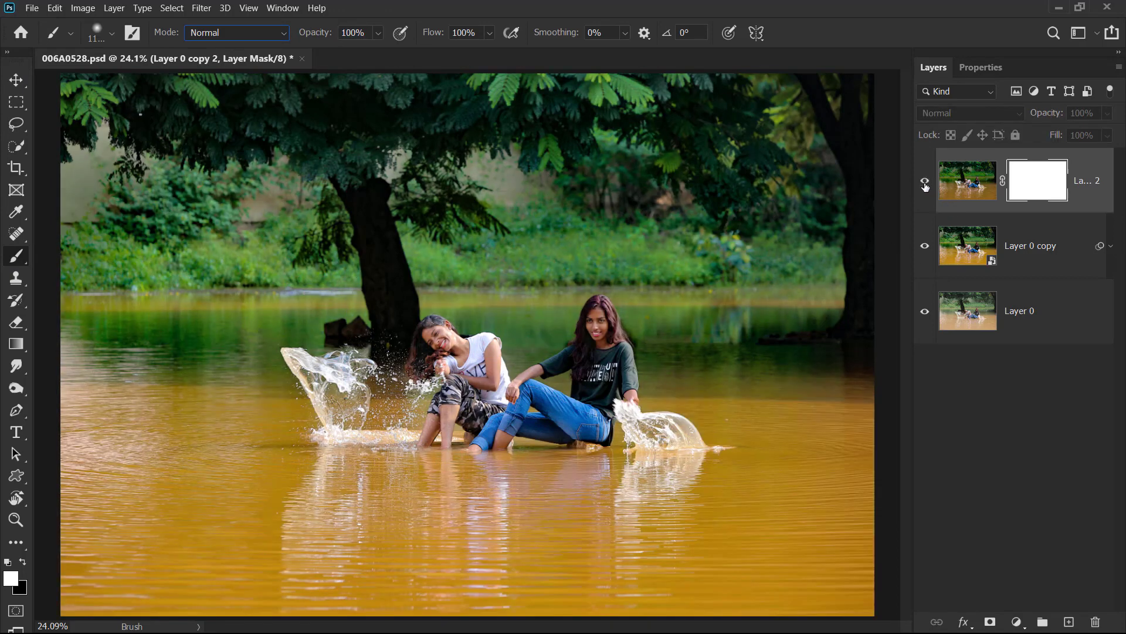
{"action": "left_click", "coordinate": [926, 181]}
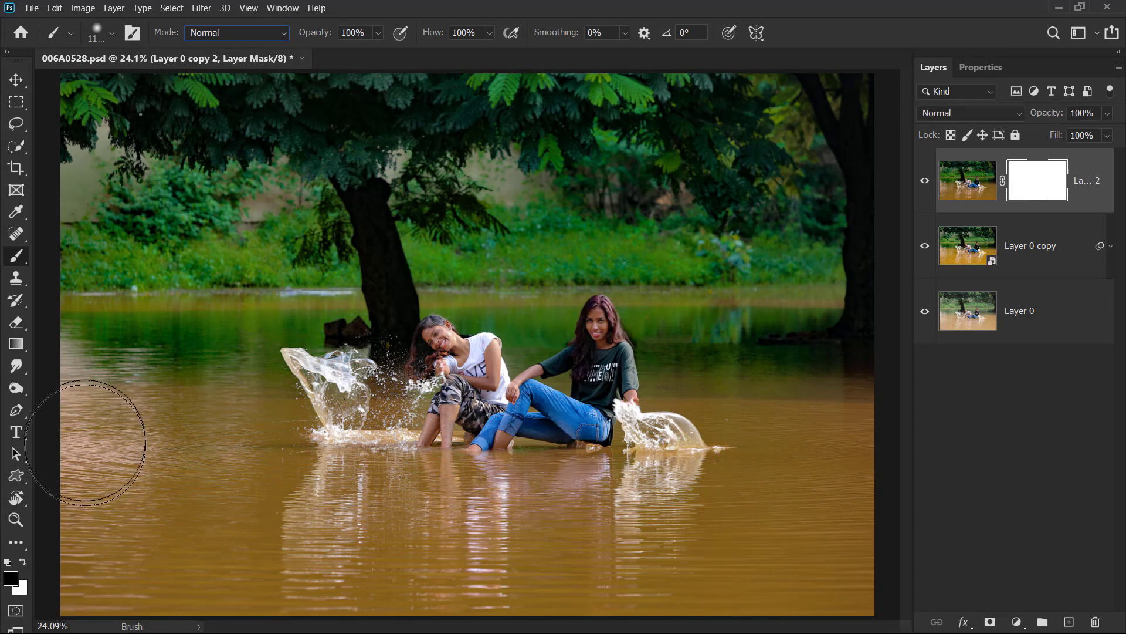
- Paint black across the foreground water on Layer 0 copy 2's mask and compare the layer on and off
{"action": "mouse_move", "coordinate": [86, 420]}
{"action": "left_mouse_down"}
{"action": "mouse_move", "coordinate": [830, 427]}
{"action": "mouse_move", "coordinate": [1006, 415]}
{"action": "left_mouse_up"}
{"action": "mouse_move", "coordinate": [864, 443]}
{"action": "left_mouse_down"}
{"action": "mouse_move", "coordinate": [308, 453]}
{"action": "mouse_move", "coordinate": [8, 433]}
{"action": "left_mouse_up"}
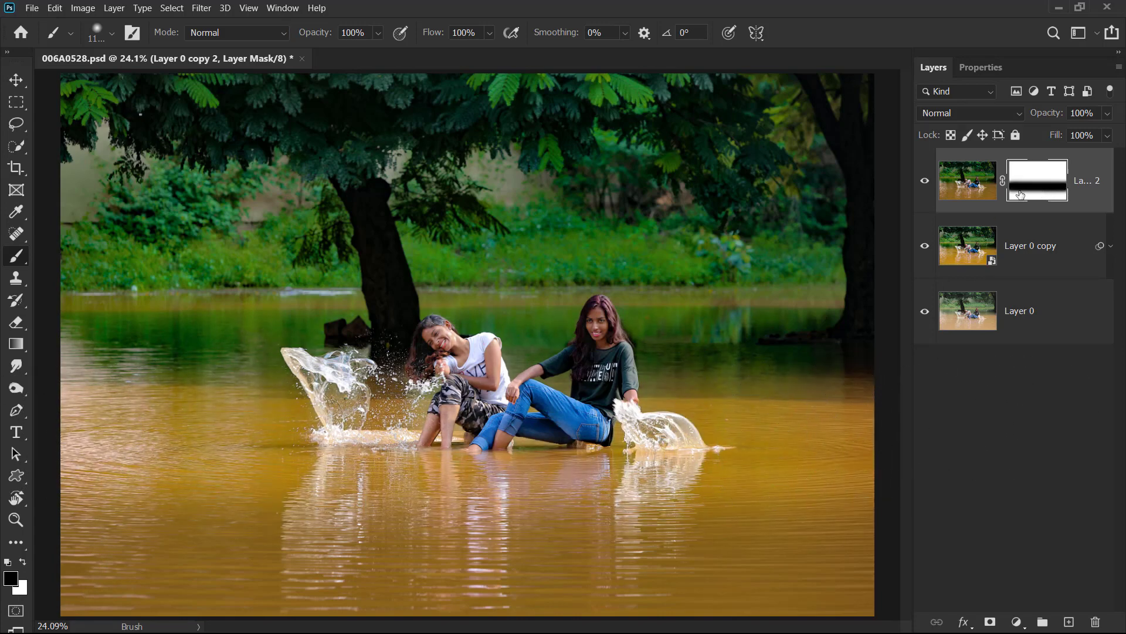
{"action": "left_click", "coordinate": [931, 182]}
{"action": "left_click", "coordinate": [932, 182]}
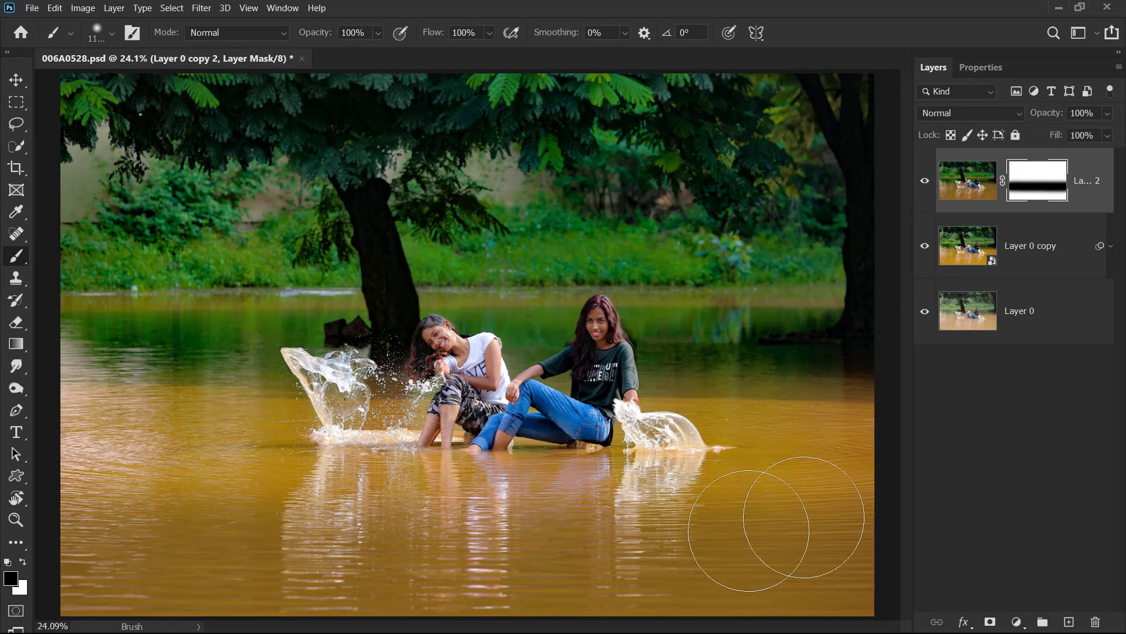
{"action": "mouse_move", "coordinate": [882, 503]}
{"action": "left_mouse_down"}
{"action": "mouse_move", "coordinate": [844, 493]}
{"action": "mouse_move", "coordinate": [420, 509]}
{"action": "mouse_move", "coordinate": [147, 505]}
{"action": "mouse_move", "coordinate": [35, 471]}
{"action": "mouse_move", "coordinate": [65, 523]}
{"action": "mouse_move", "coordinate": [604, 551]}
{"action": "mouse_move", "coordinate": [977, 534]}
{"action": "mouse_move", "coordinate": [0, 575]}
{"action": "left_mouse_up"}
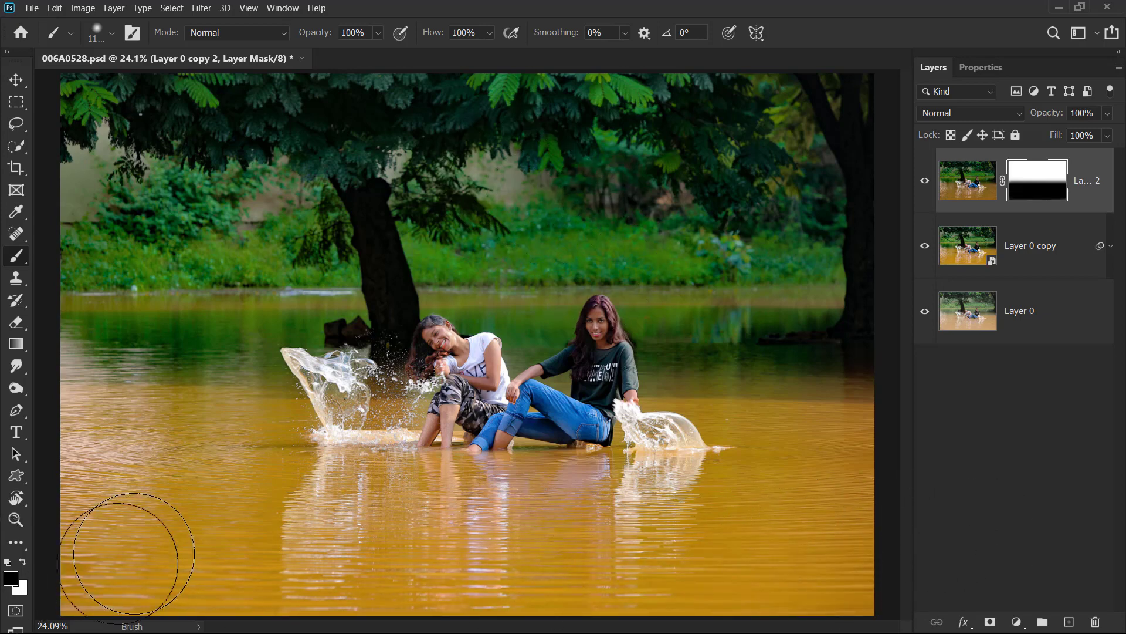
{"action": "left_click", "coordinate": [925, 179]}
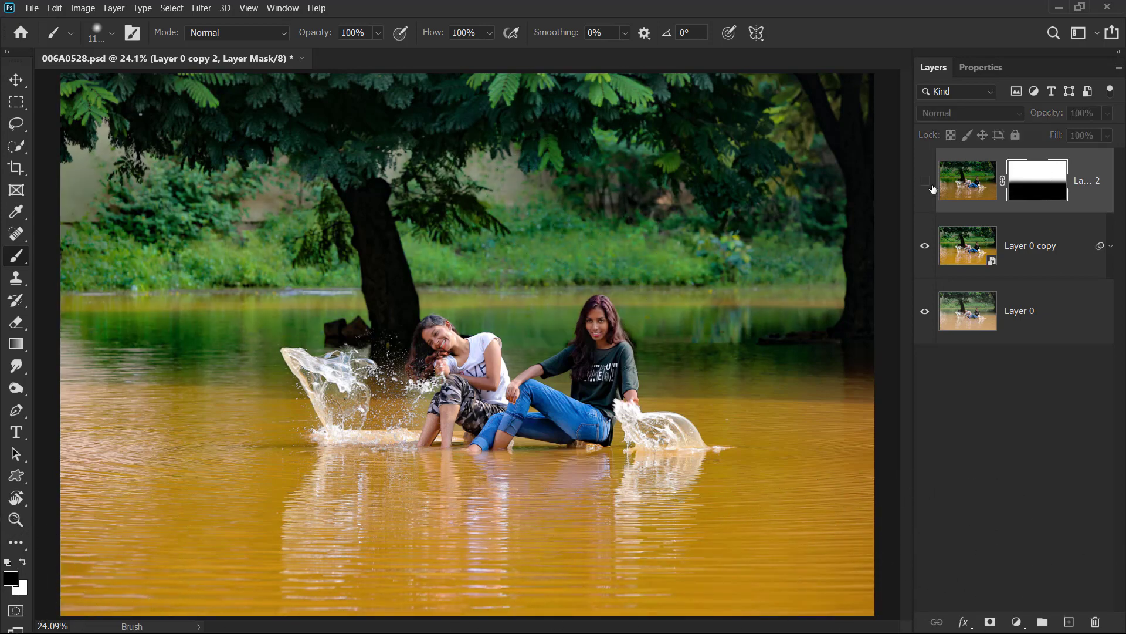
{"action": "left_click", "coordinate": [926, 181]}
{"action": "key", "text": "z"}
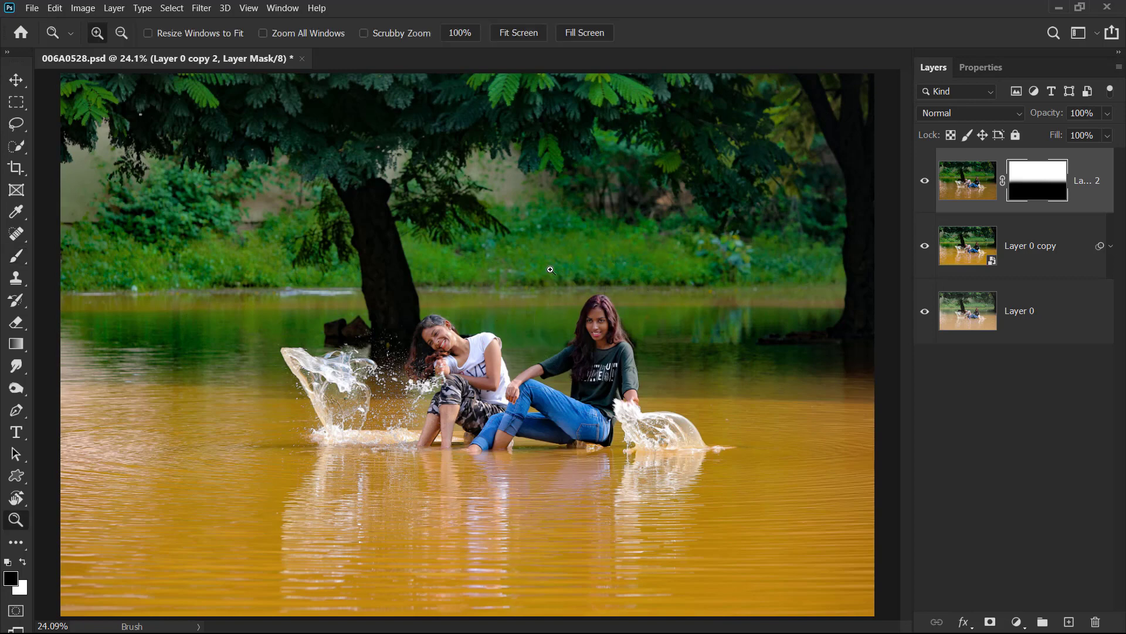
{"action": "left_click", "coordinate": [924, 181]}
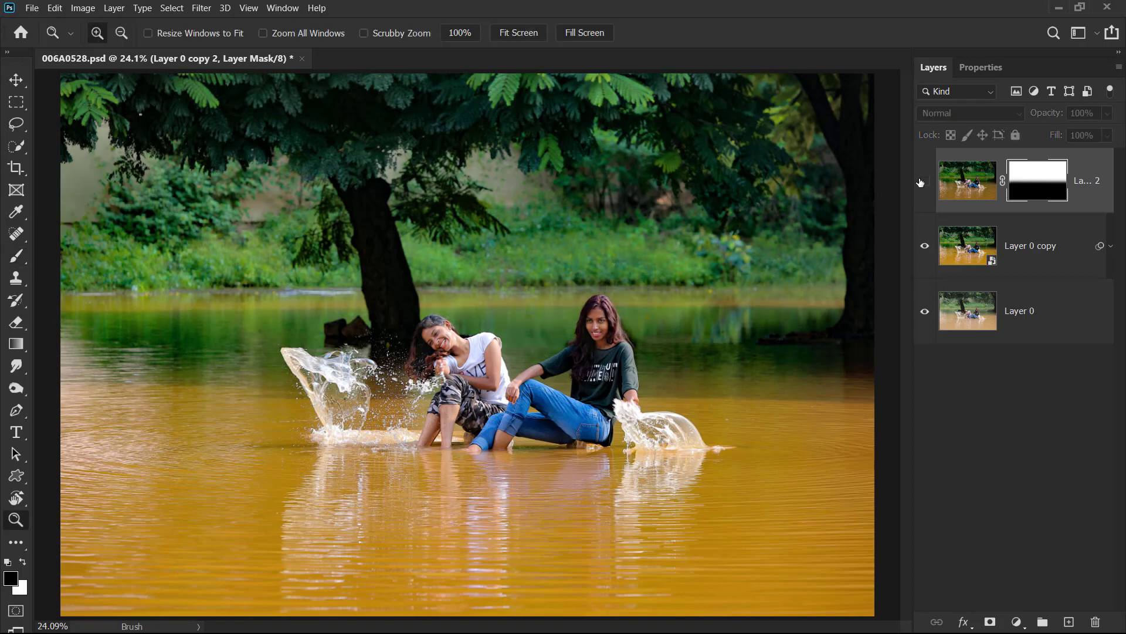
{"action": "left_click", "coordinate": [924, 180]}
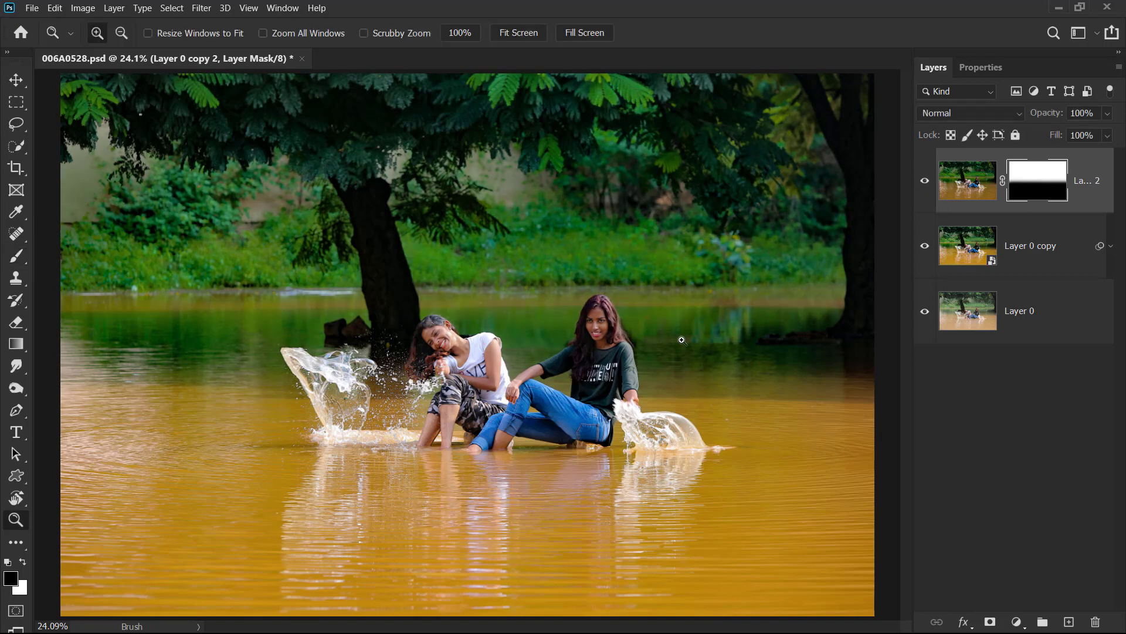
- Paint black over both women on Layer 0 copy 2's mask with a brush of size 150
{"action": "key", "text": "b"}
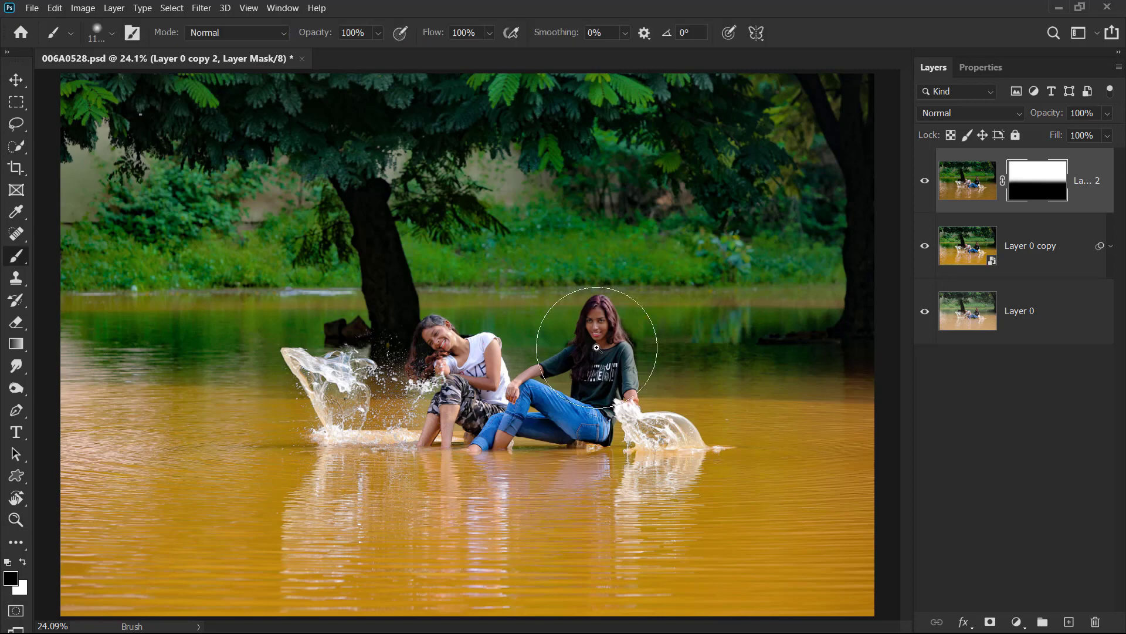
{"action": "key", "text": "bracketleft"}
{"action": "key", "text": "bracketleft"}
{"action": "key", "text": "bracketleft"}
{"action": "key", "text": "bracketleft"}
{"action": "left_click_drag", "start_coordinate": [358, 246], "coordinate": [741, 401]}
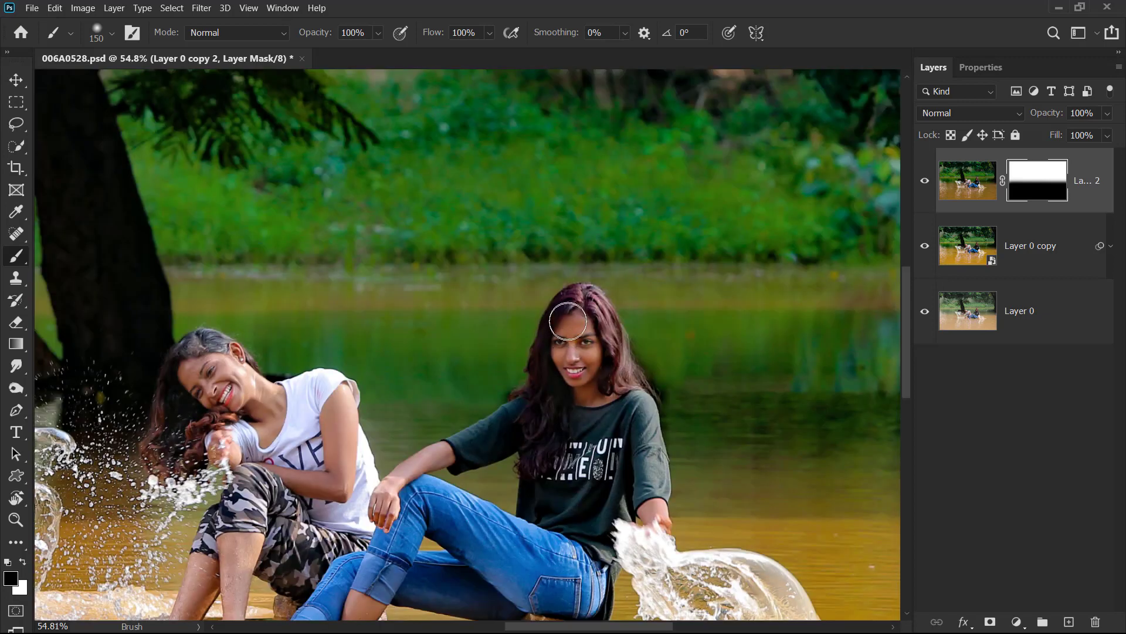
{"action": "left_click_drag", "start_coordinate": [568, 321], "coordinate": [576, 426]}
{"action": "left_click_drag", "start_coordinate": [316, 451], "coordinate": [404, 436]}
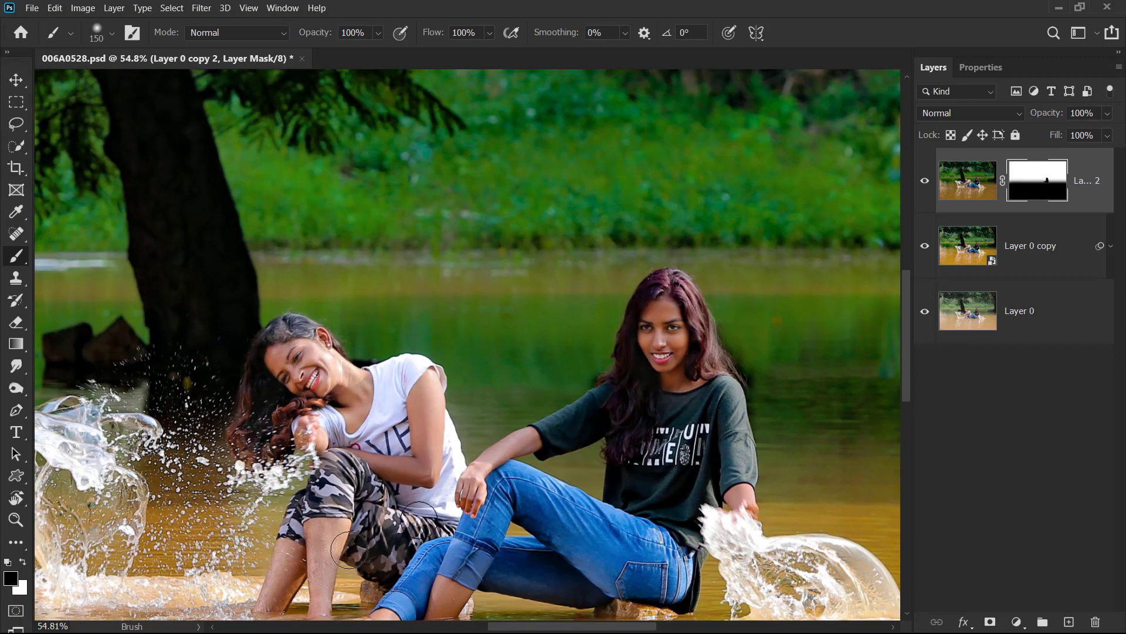
{"action": "key", "text": "ctrl+0"}
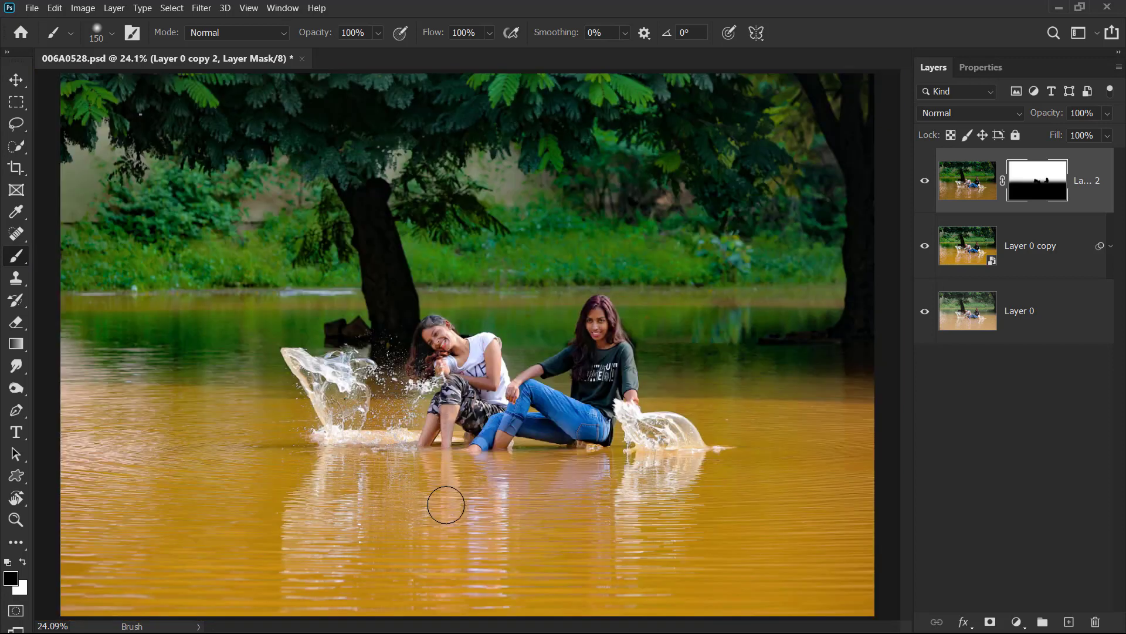
- Compare the two edited layers on and off, and stamp all visible layers into a new layer on top
{"action": "left_click", "coordinate": [929, 185]}
{"action": "left_click", "coordinate": [929, 184]}
{"action": "left_click", "coordinate": [926, 246]}
{"action": "left_click", "coordinate": [925, 247]}
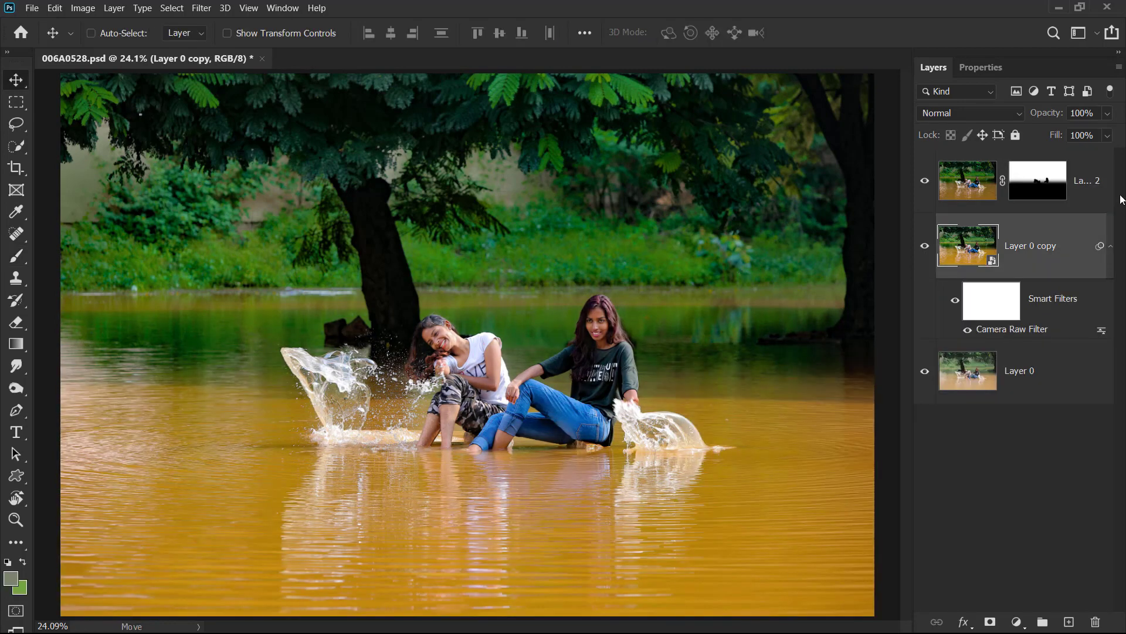
{"action": "left_click", "coordinate": [1086, 170]}
{"action": "key", "text": "ctrl+alt+shift+e"}
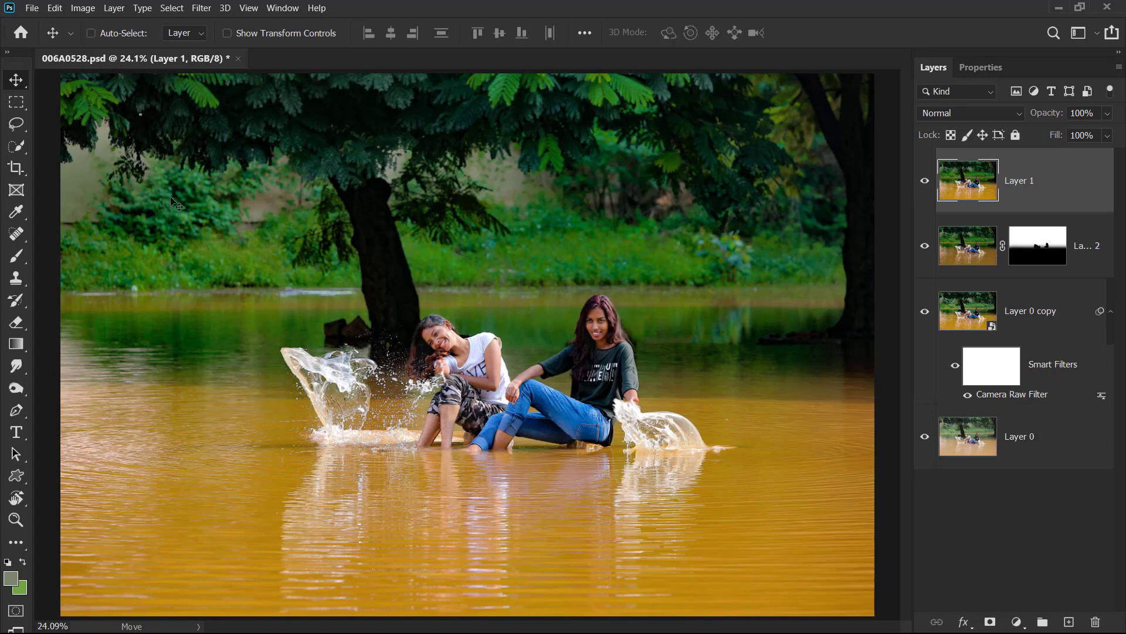
- Enlarge the brush for the new merged layer and set the foreground colour to a neutral mid grey
{"action": "left_click", "coordinate": [17, 256]}
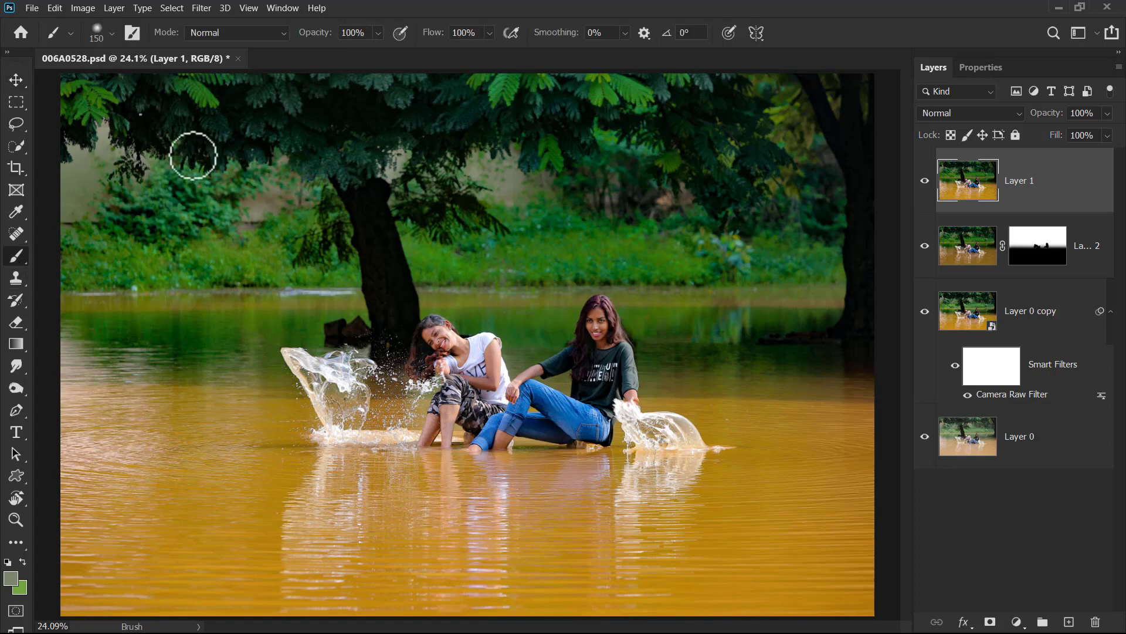
{"action": "key", "text": "bracketright"}
{"action": "key", "text": "bracketright"}
{"action": "key", "text": "bracketright"}
{"action": "key", "text": "bracketright"}
{"action": "key", "text": "bracketright"}
{"action": "key", "text": "bracketright"}
{"action": "key", "text": "bracketright"}
{"action": "key", "text": "bracketright"}
{"action": "key", "text": "bracketright"}
{"action": "key", "text": "bracketright"}
{"action": "key", "text": "bracketright"}
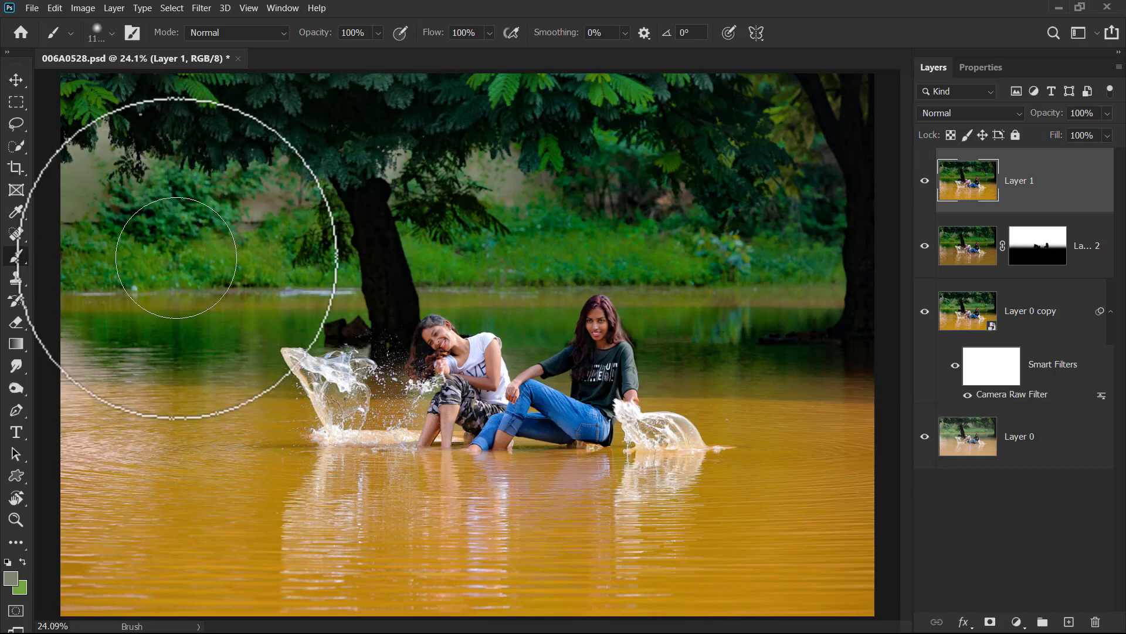
{"action": "key", "text": "alt"}
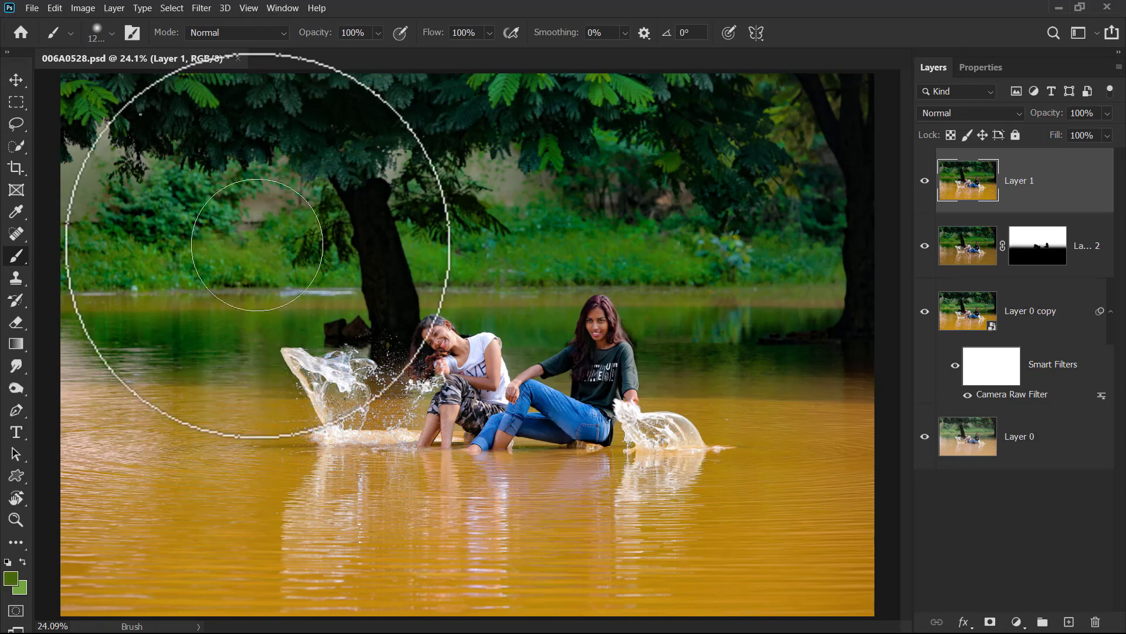
{"action": "left_click", "coordinate": [10, 581]}
{"action": "left_click_drag", "start_coordinate": [616, 360], "coordinate": [481, 371]}
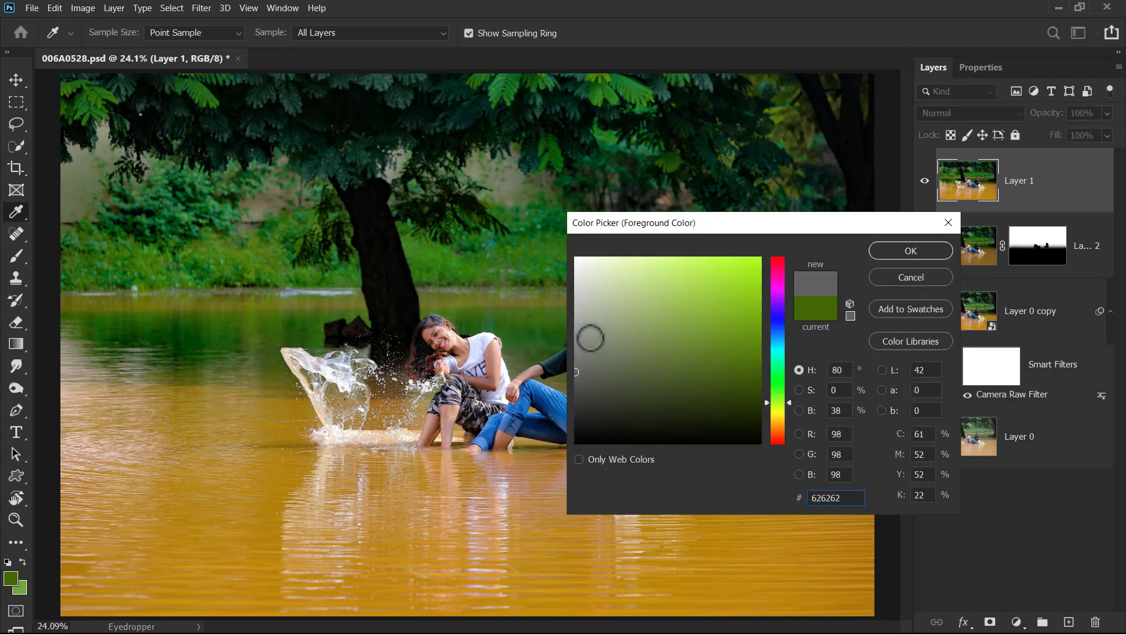
{"action": "left_click_drag", "start_coordinate": [587, 338], "coordinate": [577, 356]}
{"action": "left_click", "coordinate": [897, 250]}
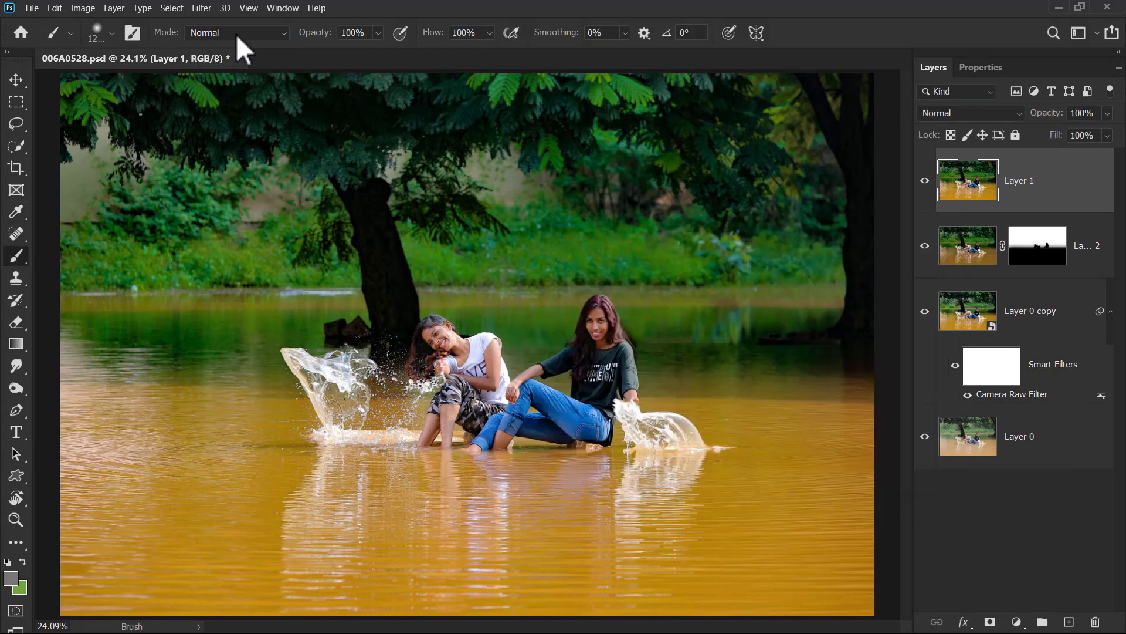
- Set the brush to Multiply mode with 52% opacity and 15% flow
{"action": "left_click", "coordinate": [284, 33]}
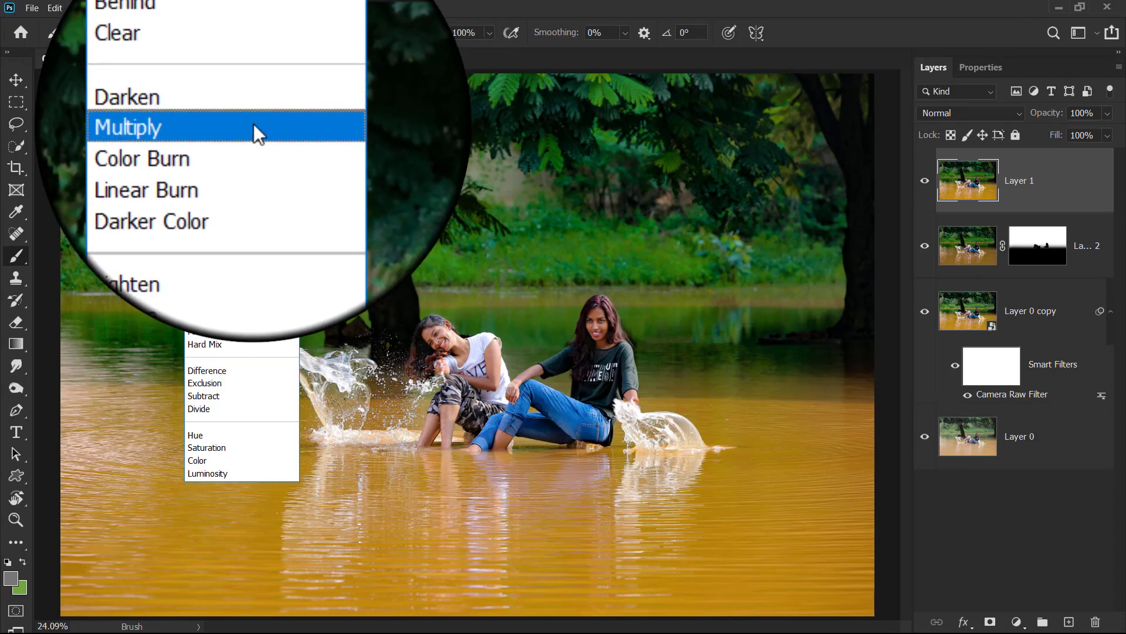
{"action": "left_click", "coordinate": [254, 123]}
{"action": "left_click_drag", "start_coordinate": [320, 44], "coordinate": [287, 41]}
{"action": "left_click_drag", "start_coordinate": [429, 37], "coordinate": [377, 39]}
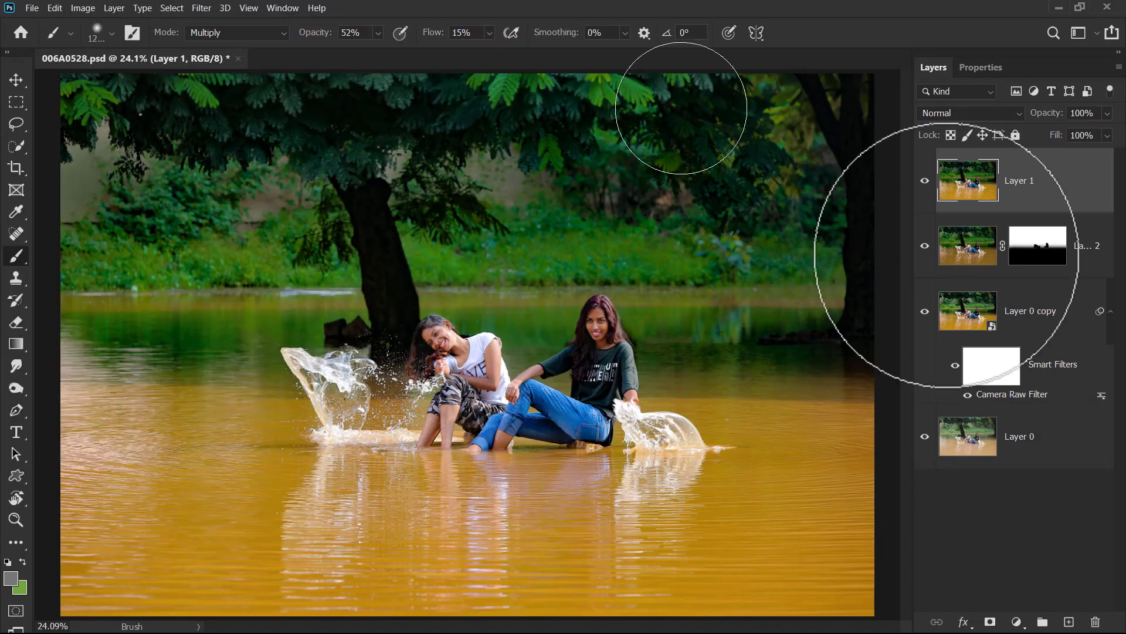
- Darken the photo's outer edges and lower-left water on Layer 1 with a large Multiply brush, and compare before and after
{"action": "key", "text": "bracketright"}
{"action": "key", "text": "bracketright"}
{"action": "mouse_move", "coordinate": [147, 463]}
{"action": "left_mouse_down"}
{"action": "mouse_move", "coordinate": [873, 577]}
{"action": "mouse_move", "coordinate": [1081, 628]}
{"action": "mouse_move", "coordinate": [738, 628]}
{"action": "mouse_move", "coordinate": [77, 572]}
{"action": "left_mouse_up"}
{"action": "left_click", "coordinate": [925, 182]}
{"action": "key", "text": "z"}
{"action": "left_click", "coordinate": [925, 182]}
- Darken the pale wall behind the upper-left foliage with the Multiply brush, using sizes 500 and 900
{"action": "key", "text": "b"}
{"action": "key", "text": "bracketleft"}
{"action": "key", "text": "bracketleft"}
{"action": "key", "text": "bracketleft"}
{"action": "key", "text": "bracketleft"}
{"action": "key", "text": "bracketleft"}
{"action": "key", "text": "bracketleft"}
{"action": "key", "text": "bracketleft"}
{"action": "key", "text": "bracketleft"}
{"action": "key", "text": "bracketleft"}
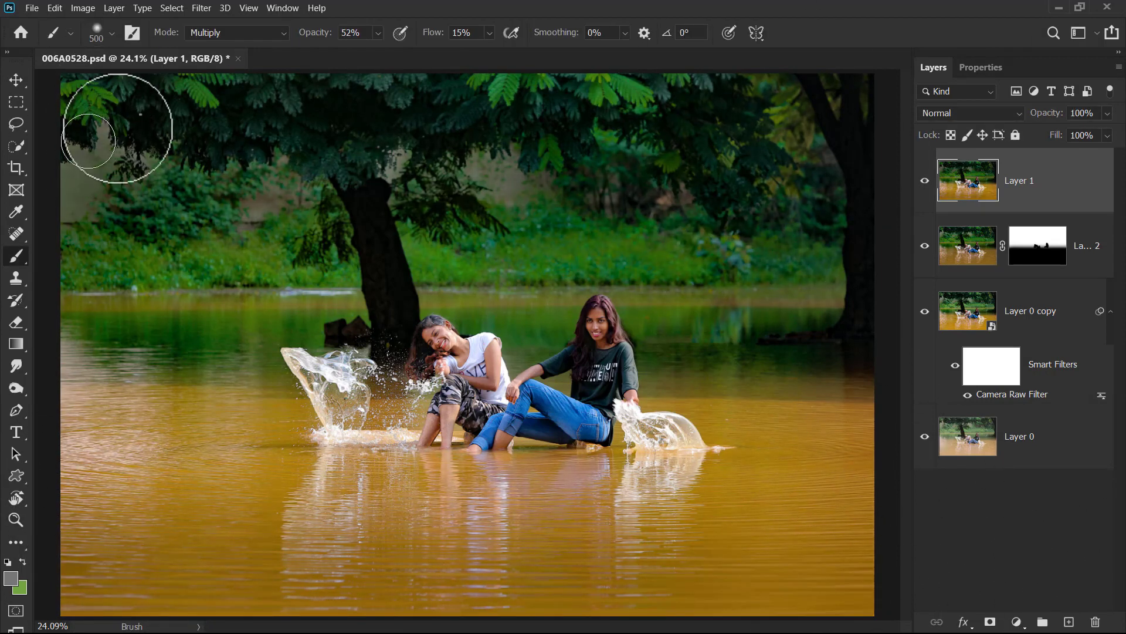
{"action": "key", "text": "bracketright"}
{"action": "key", "text": "bracketright"}
{"action": "key", "text": "bracketright"}
{"action": "key", "text": "bracketright"}
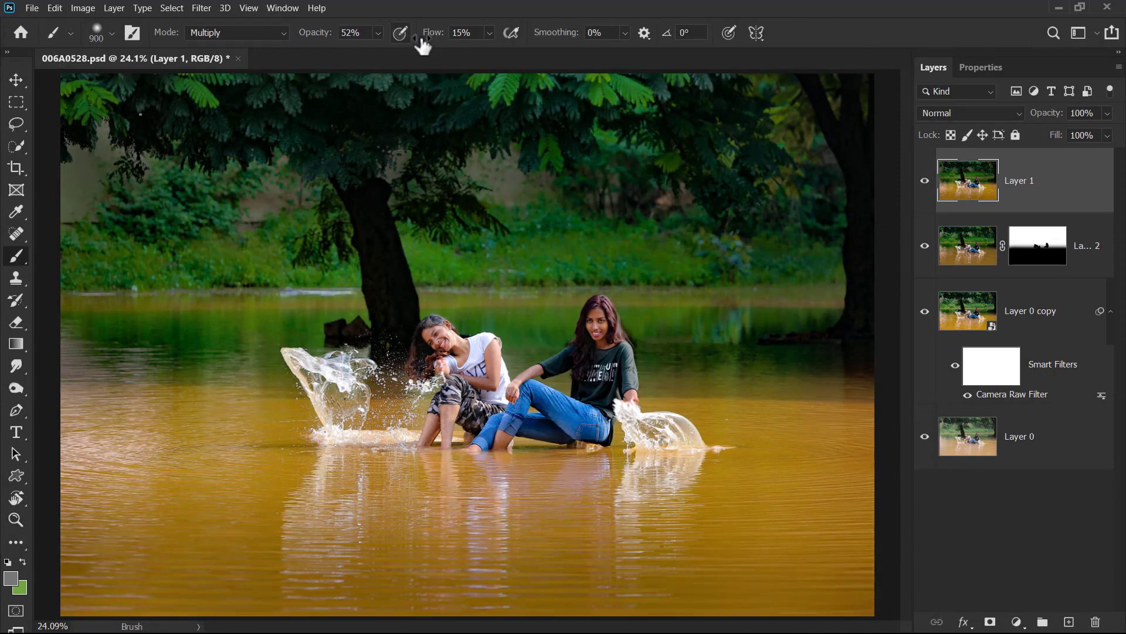
- Lower the Multiply brush's opacity to 47%
{"action": "left_click_drag", "start_coordinate": [324, 35], "coordinate": [321, 35]}
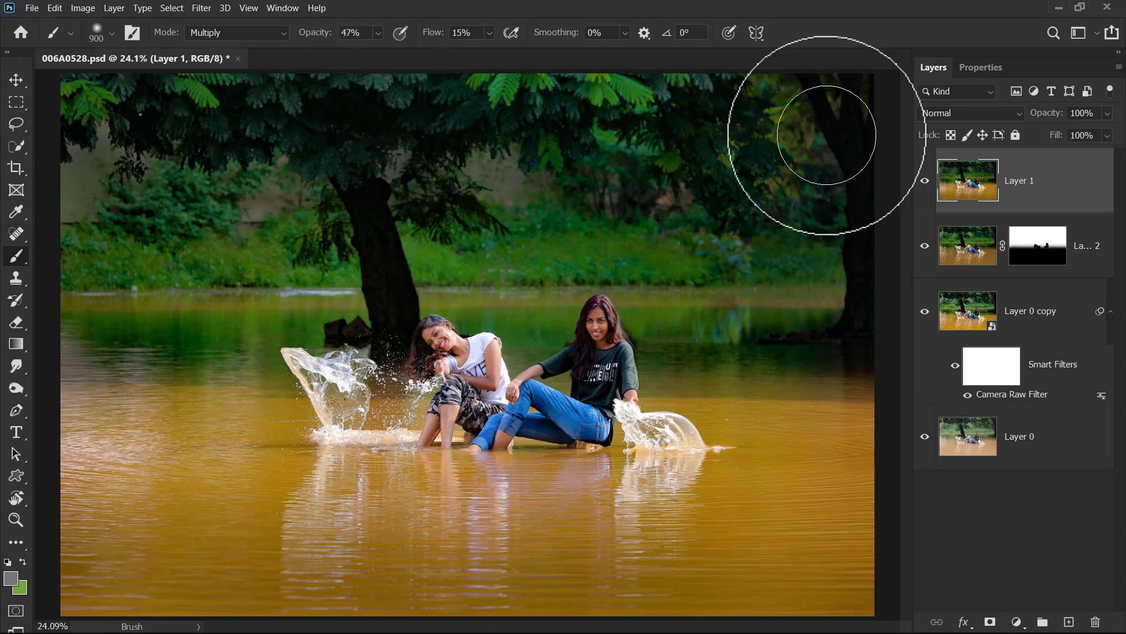
{"action": "left_click", "coordinate": [16, 80]}
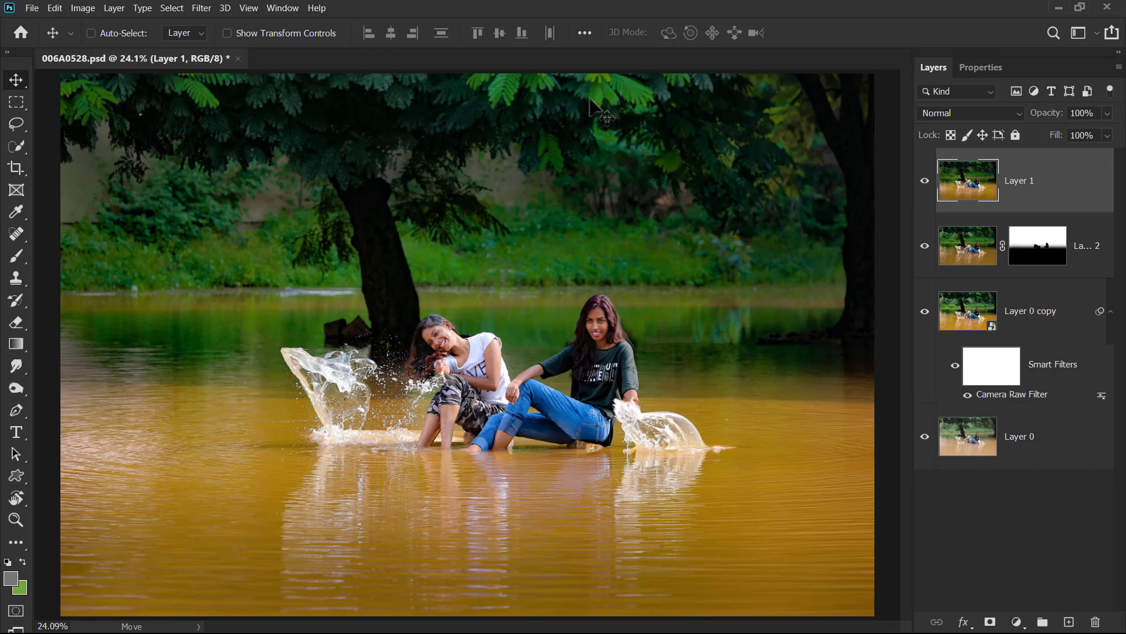
- Switch to the Dodge tool for highlights and greatly enlarge its brush for broad strokes over the water
{"action": "right_click", "coordinate": [20, 388]}
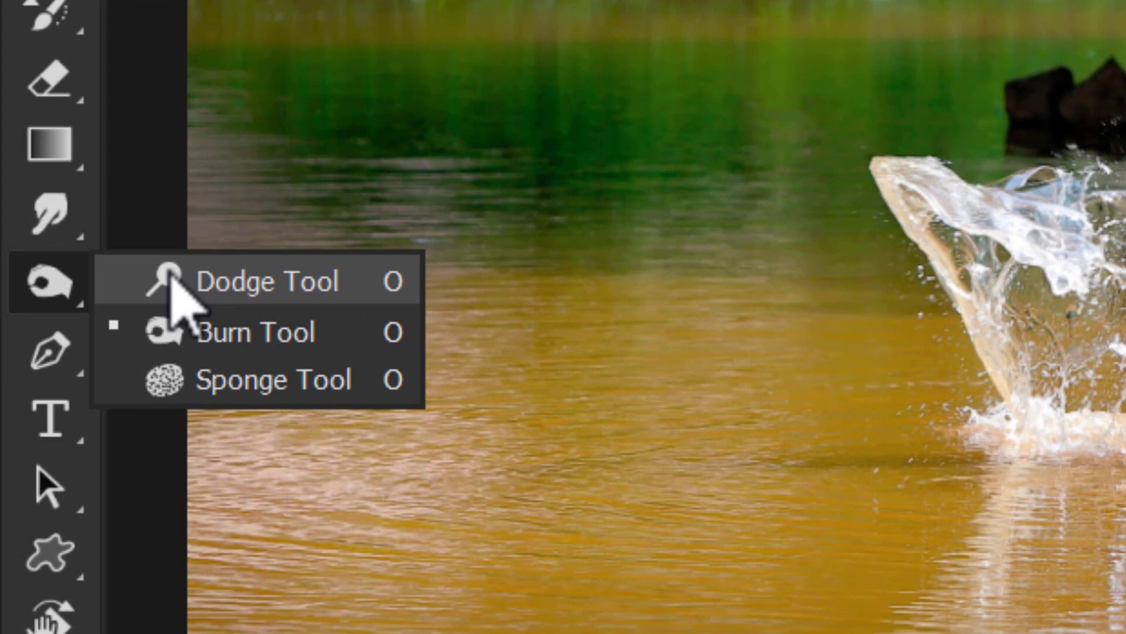
{"action": "left_click", "coordinate": [172, 280]}
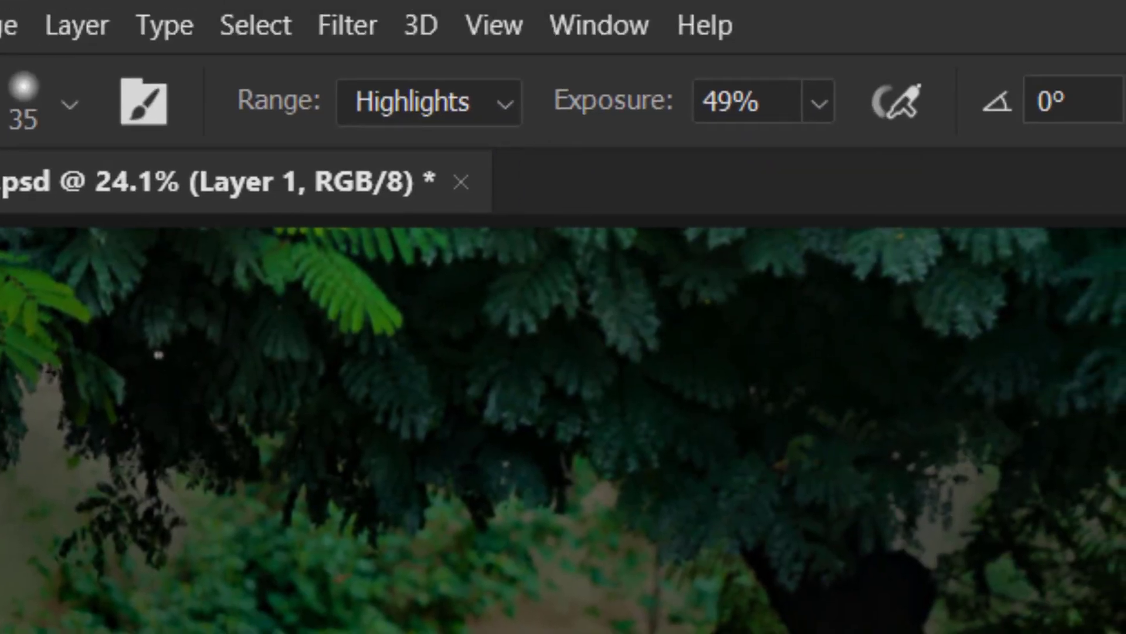
{"action": "key", "text": "bracketright"}
{"action": "key", "text": "bracketright"}
{"action": "key", "text": "bracketright"}
{"action": "key", "text": "bracketright"}
{"action": "key", "text": "bracketright"}
{"action": "key", "text": "bracketright"}
{"action": "key", "text": "bracketright"}
{"action": "key", "text": "bracketright"}
{"action": "key", "text": "bracketright"}
{"action": "key", "text": "bracketright"}
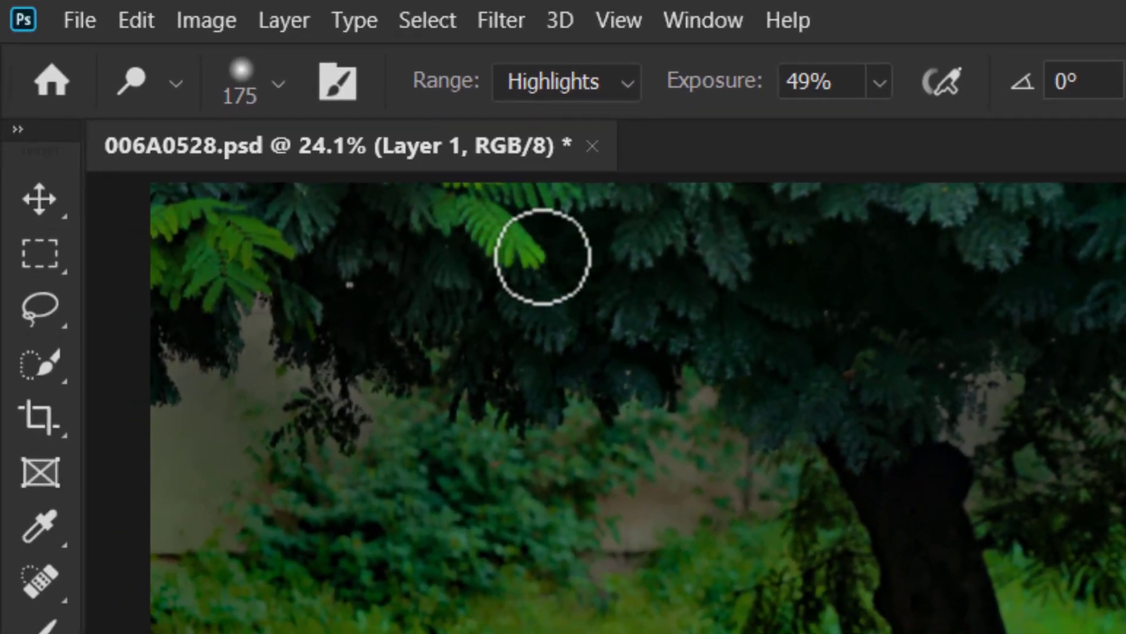
{"action": "key", "text": "bracketright"}
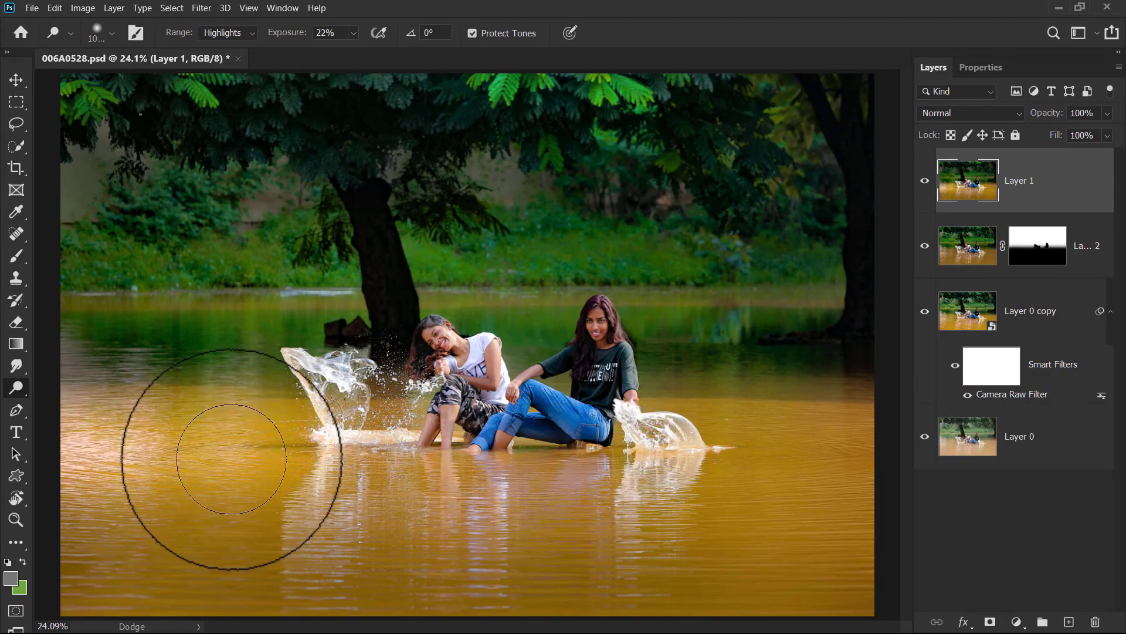
- Brighten the highlights of the foreground water on Layer 1 with large Dodge strokes, starting at 22% exposure
{"action": "left_click_drag", "start_coordinate": [231, 459], "coordinate": [163, 453]}
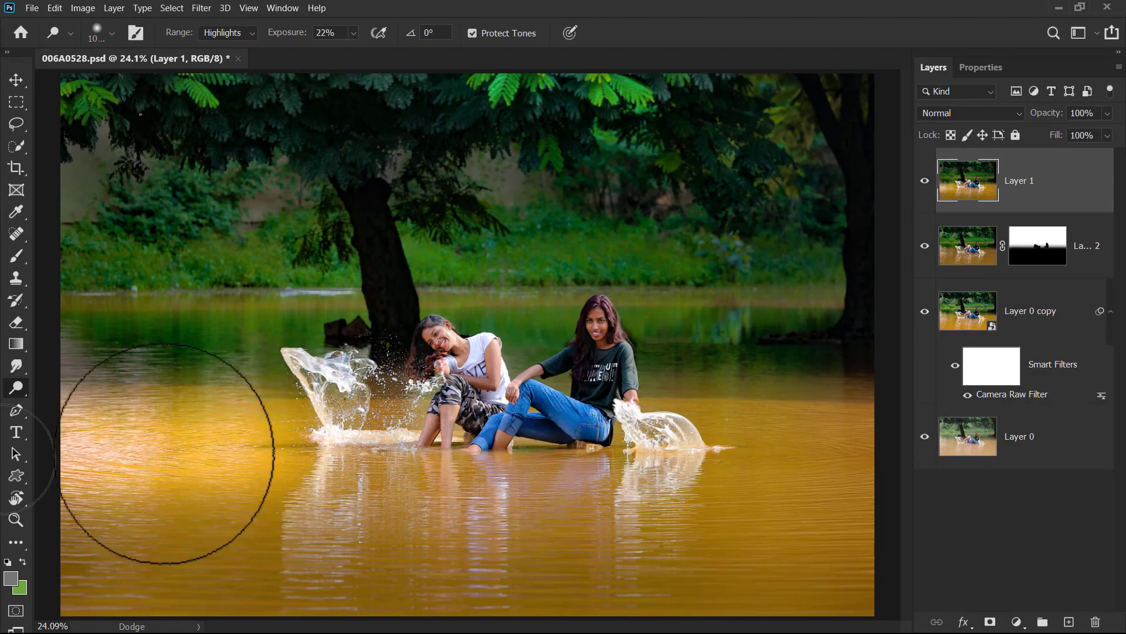
{"action": "left_click_drag", "start_coordinate": [352, 470], "coordinate": [616, 477]}
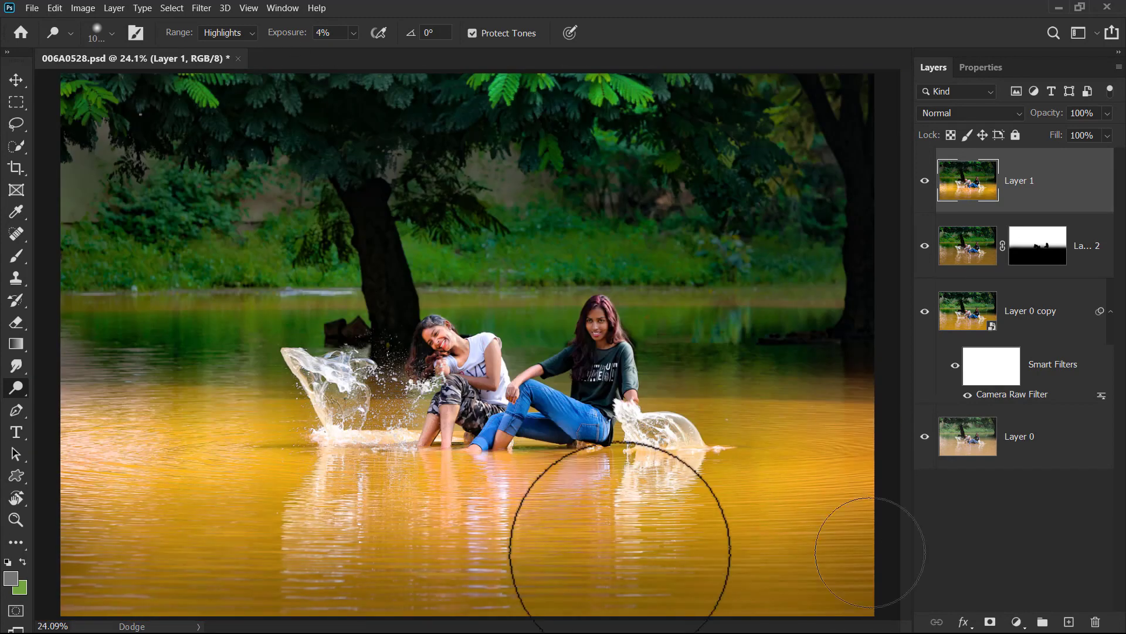
- Try to smooth the far waterline beside the tree trunk with healing strokes, and undo them
{"action": "key", "text": "z"}
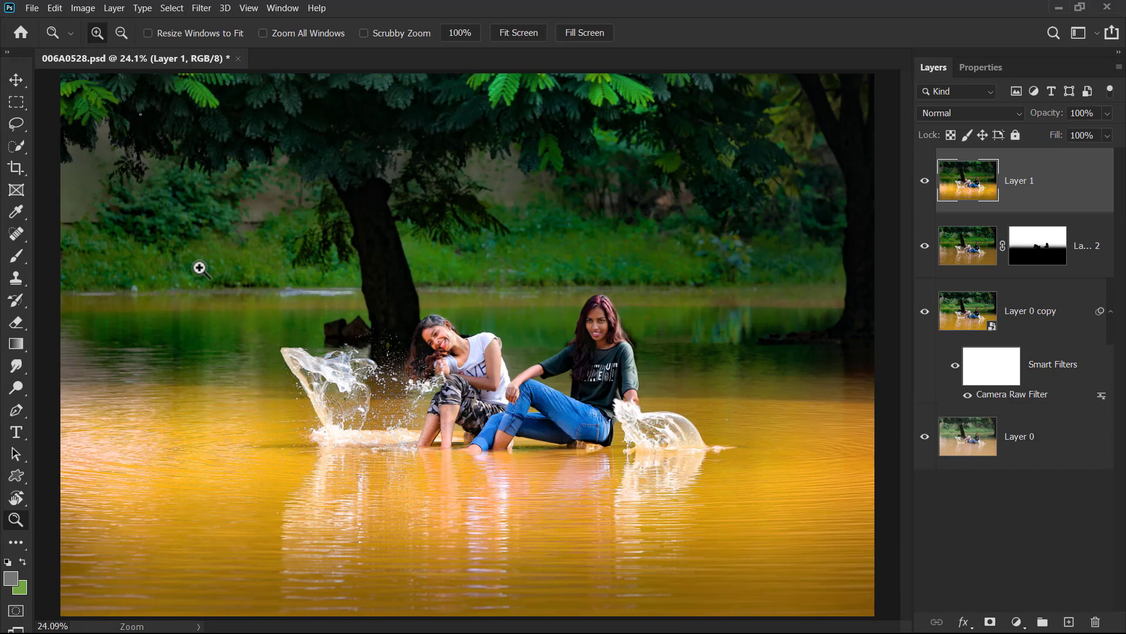
{"action": "left_click_drag", "start_coordinate": [200, 268], "coordinate": [563, 324]}
{"action": "key", "text": "j"}
{"action": "left_click_drag", "start_coordinate": [282, 317], "coordinate": [468, 324]}
{"action": "mouse_move", "coordinate": [334, 334]}
{"action": "left_mouse_down"}
{"action": "mouse_move", "coordinate": [646, 321]}
{"action": "mouse_move", "coordinate": [500, 317]}
{"action": "left_mouse_up"}
{"action": "key", "text": "ctrl+z"}
{"action": "key", "text": "ctrl+z"}
- Clean up the far waterline across Layer 1 with a Clone Stamp at 48% opacity, sampling from the nearby water
{"action": "key", "text": "s"}
{"action": "left_click", "coordinate": [480, 354], "text": "alt"}
{"action": "key", "text": "bracketleft"}
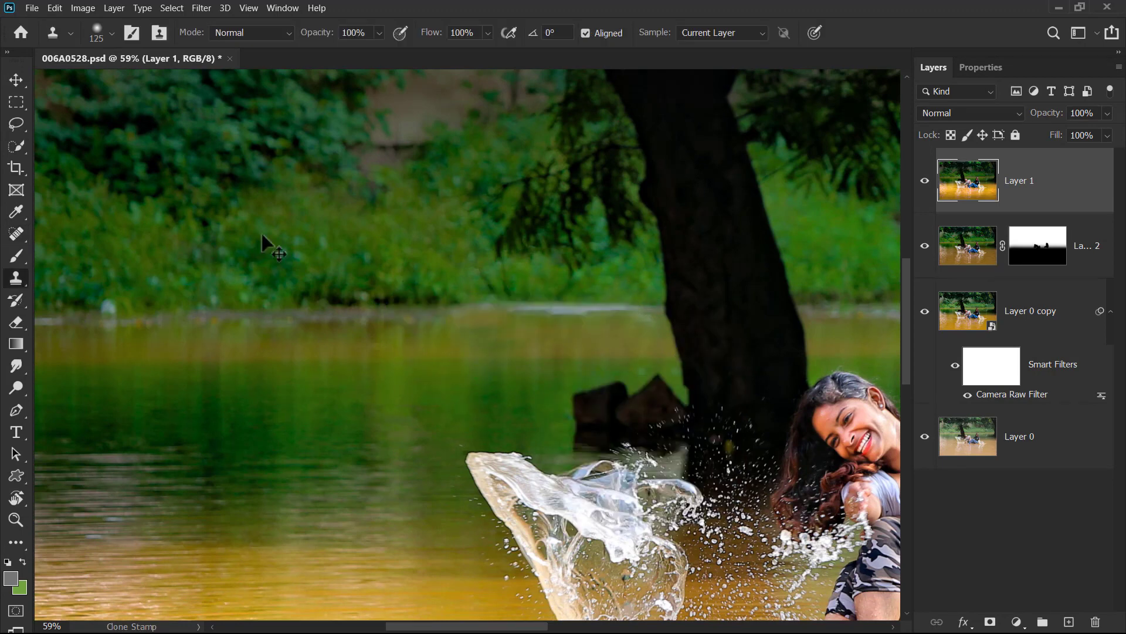
{"action": "left_click_drag", "start_coordinate": [317, 33], "coordinate": [286, 33]}
{"action": "left_click", "coordinate": [610, 320]}
{"action": "left_click_drag", "start_coordinate": [611, 321], "coordinate": [552, 321]}
{"action": "left_click_drag", "start_coordinate": [124, 305], "coordinate": [109, 304]}
{"action": "left_click_drag", "start_coordinate": [320, 298], "coordinate": [467, 300]}
{"action": "left_click_drag", "start_coordinate": [845, 305], "coordinate": [112, 308]}
{"action": "left_click_drag", "start_coordinate": [892, 331], "coordinate": [344, 393]}
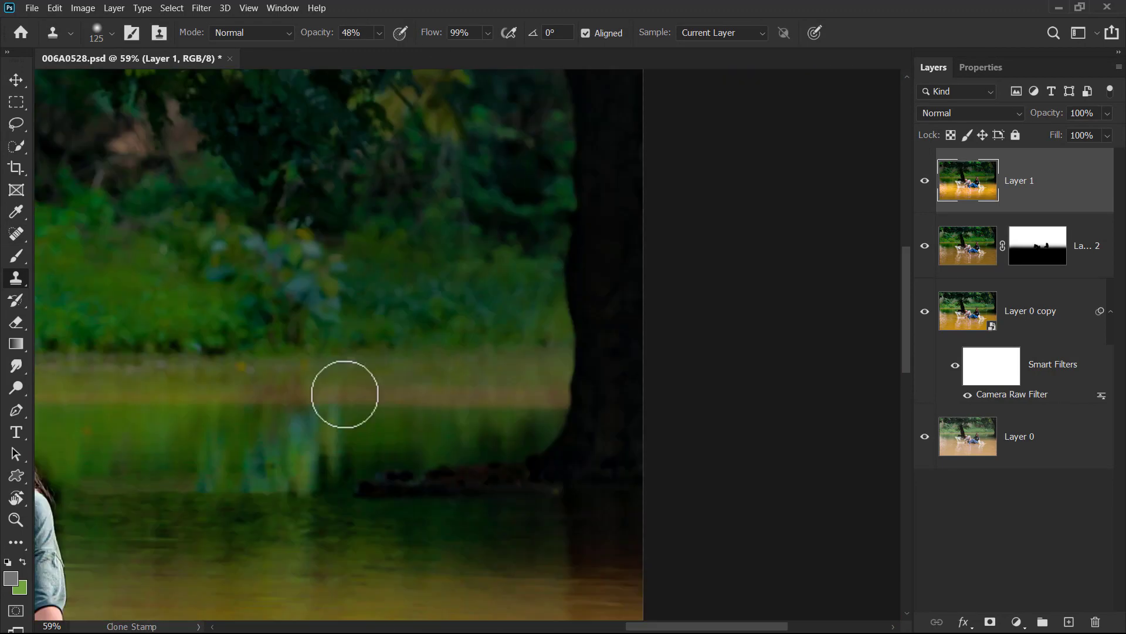
{"action": "key", "text": "ctrl+0"}
{"action": "key", "text": "v"}
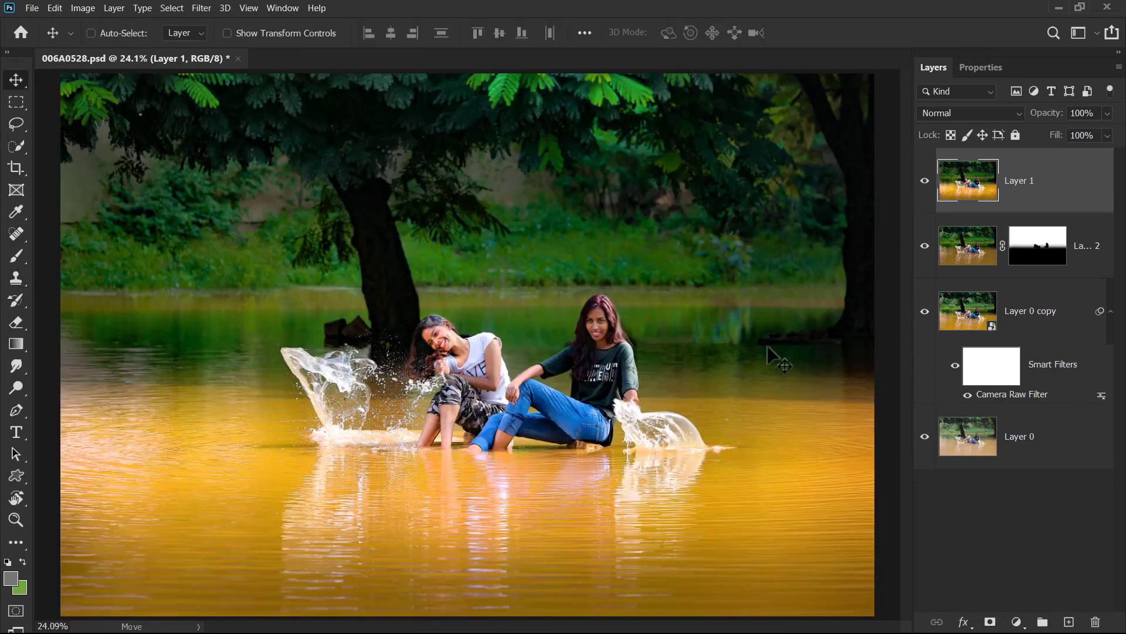
- Move the original photo, Layer 0, to the top of the layer stack
{"action": "double_click", "coordinate": [1073, 445]}
{"action": "key", "text": "Escape"}
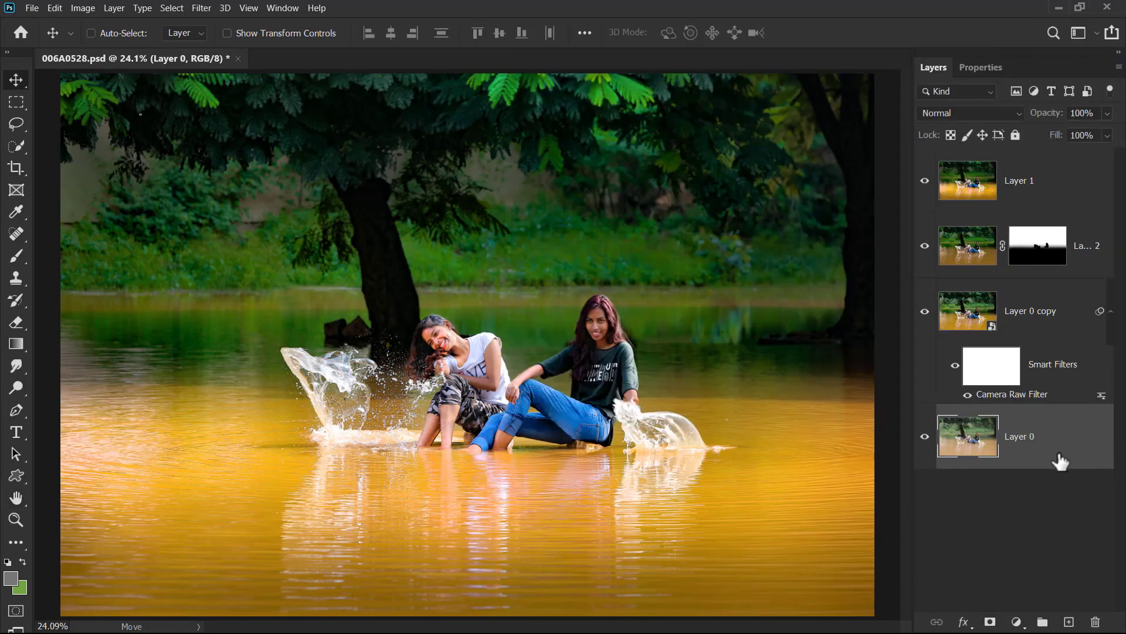
{"action": "left_click_drag", "start_coordinate": [1061, 461], "coordinate": [1016, 211]}
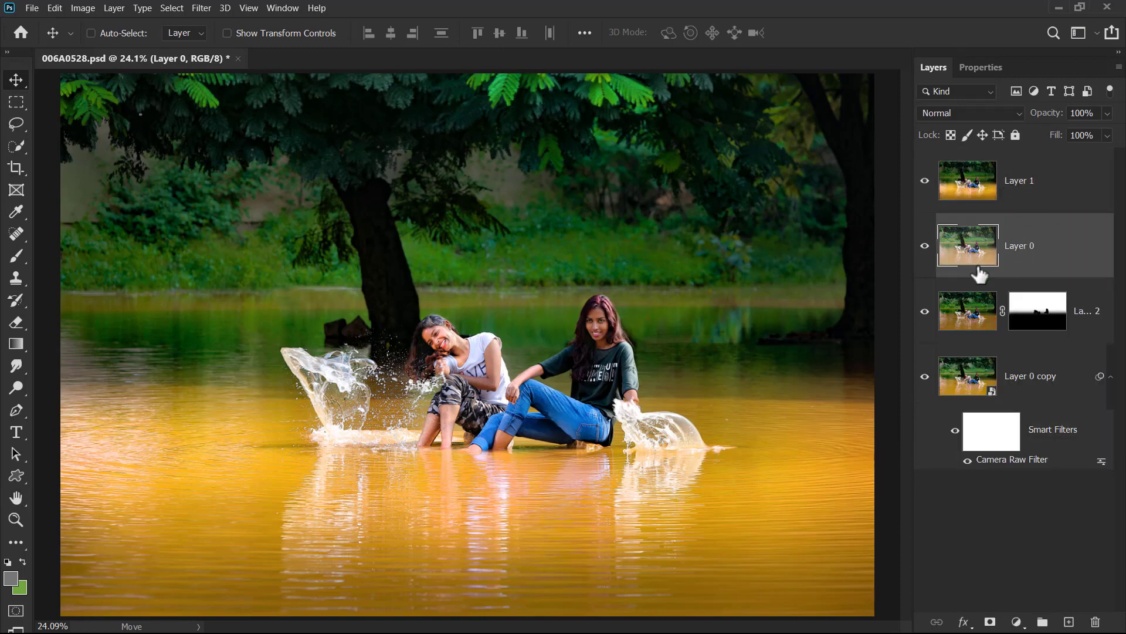
{"action": "left_click_drag", "start_coordinate": [1016, 267], "coordinate": [1028, 182]}
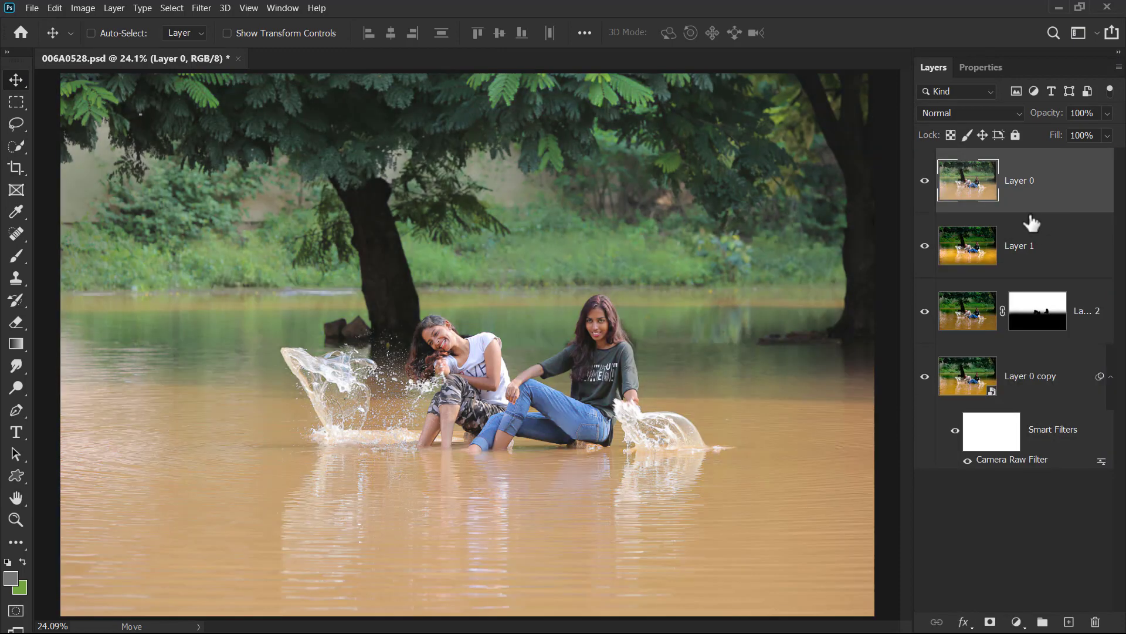
- Compare the edit with the original by toggling Layer 0's visibility, leaving Layer 0 hidden
{"action": "left_click", "coordinate": [926, 182]}
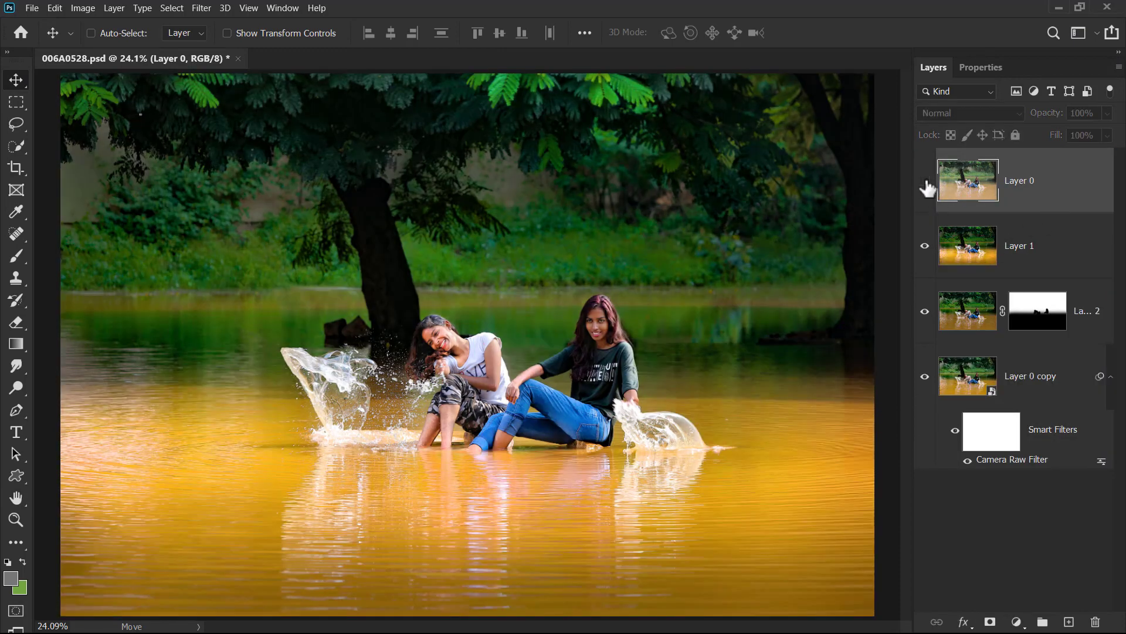
{"action": "left_click", "coordinate": [926, 181]}
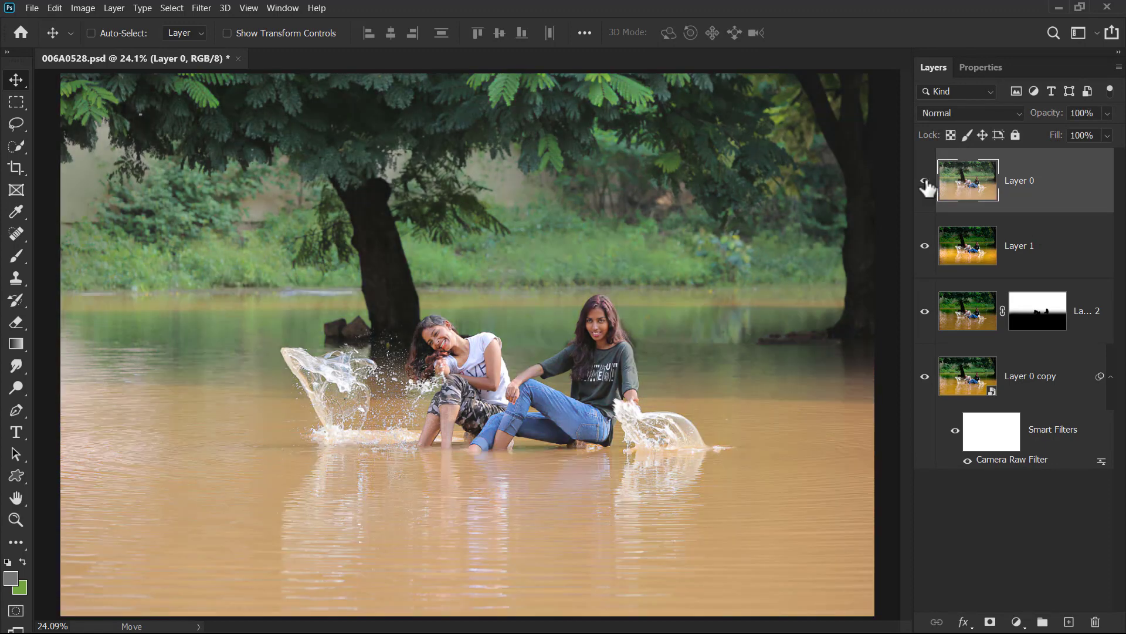
{"action": "left_click", "coordinate": [926, 182]}
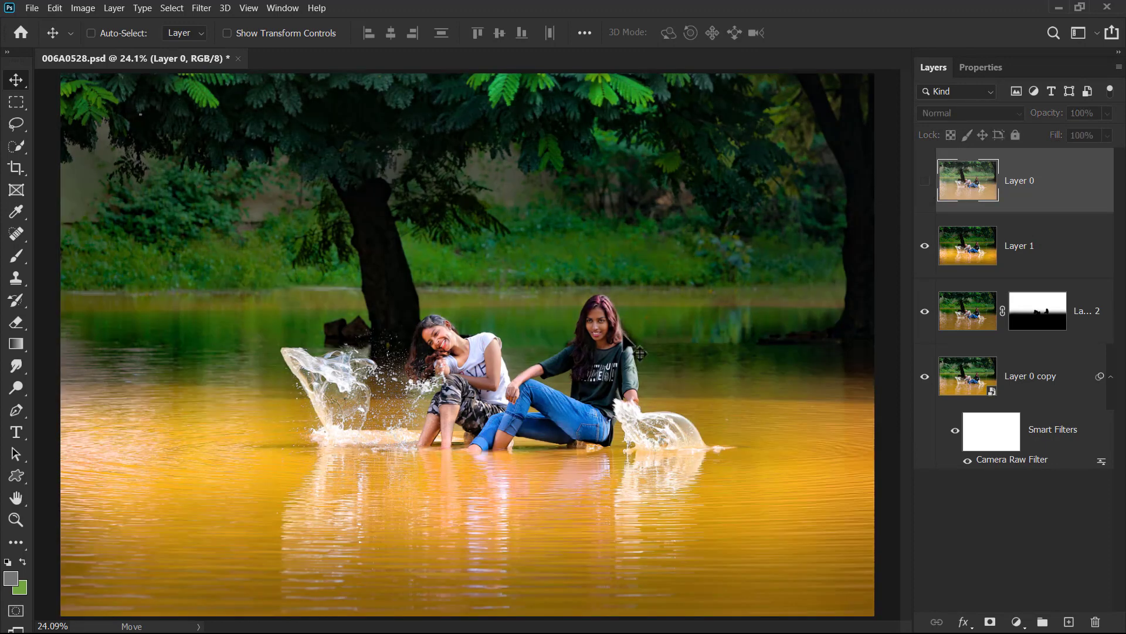
{"action": "left_click", "coordinate": [925, 182]}
{"action": "left_click", "coordinate": [924, 183]}
- Select Layer 1 and outline the face of the woman in the dark shirt with the Lasso tool
{"action": "left_click", "coordinate": [969, 241]}
{"action": "scroll", "coordinate": [675, 328], "scroll_direction": "up", "scroll_amount": 6}
{"action": "key", "text": "l"}
{"action": "mouse_move", "coordinate": [445, 279]}
{"action": "left_mouse_down"}
{"action": "mouse_move", "coordinate": [401, 331]}
{"action": "mouse_move", "coordinate": [441, 268]}
{"action": "left_mouse_up"}
{"action": "right_click", "coordinate": [464, 288]}
{"action": "left_click", "coordinate": [543, 318]}
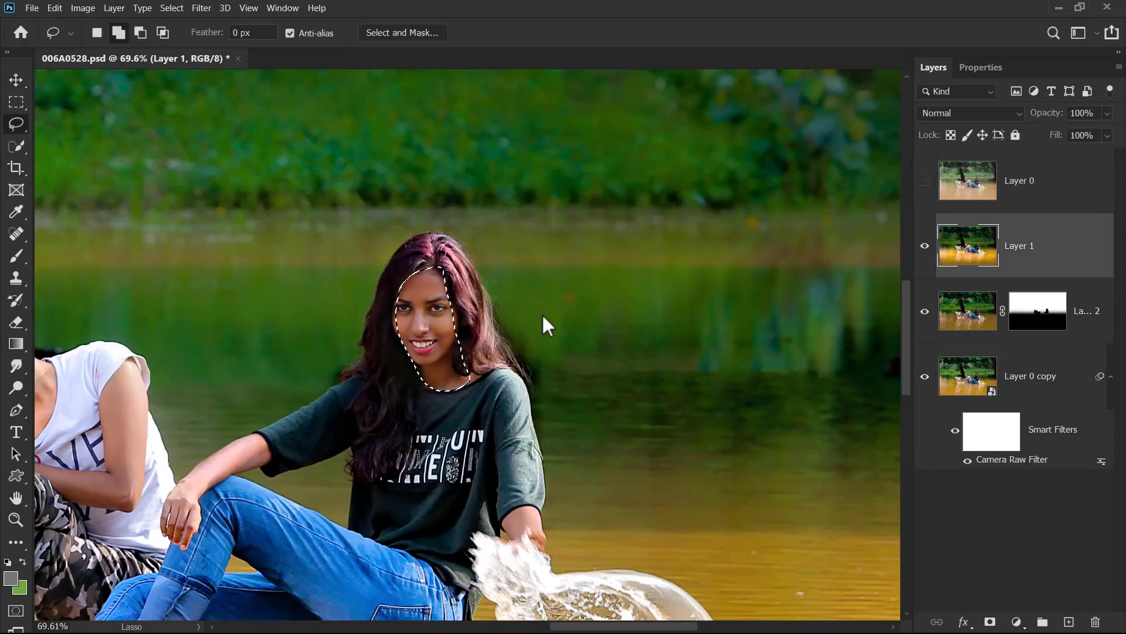
{"action": "left_click", "coordinate": [83, 8]}
{"action": "key", "text": "Escape"}
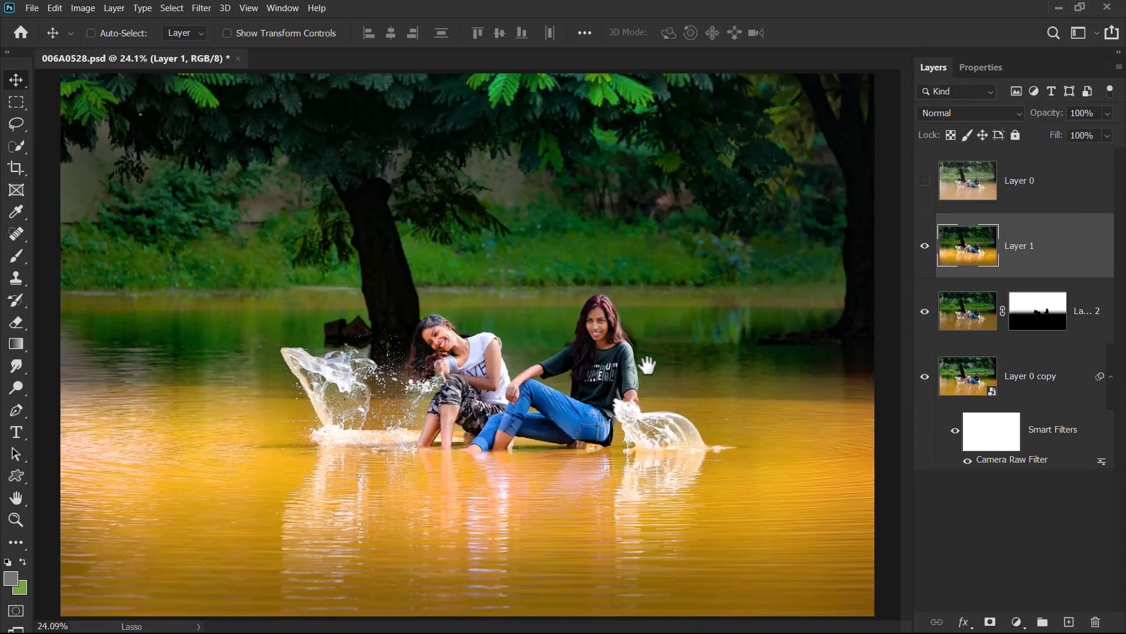
- Lighten the dark halo between the dark-shirted woman's hair and shoulder and the green water with the Clone Stamp in Lighten mode
{"action": "left_click_drag", "start_coordinate": [546, 287], "coordinate": [710, 381]}
{"action": "key", "text": "s"}
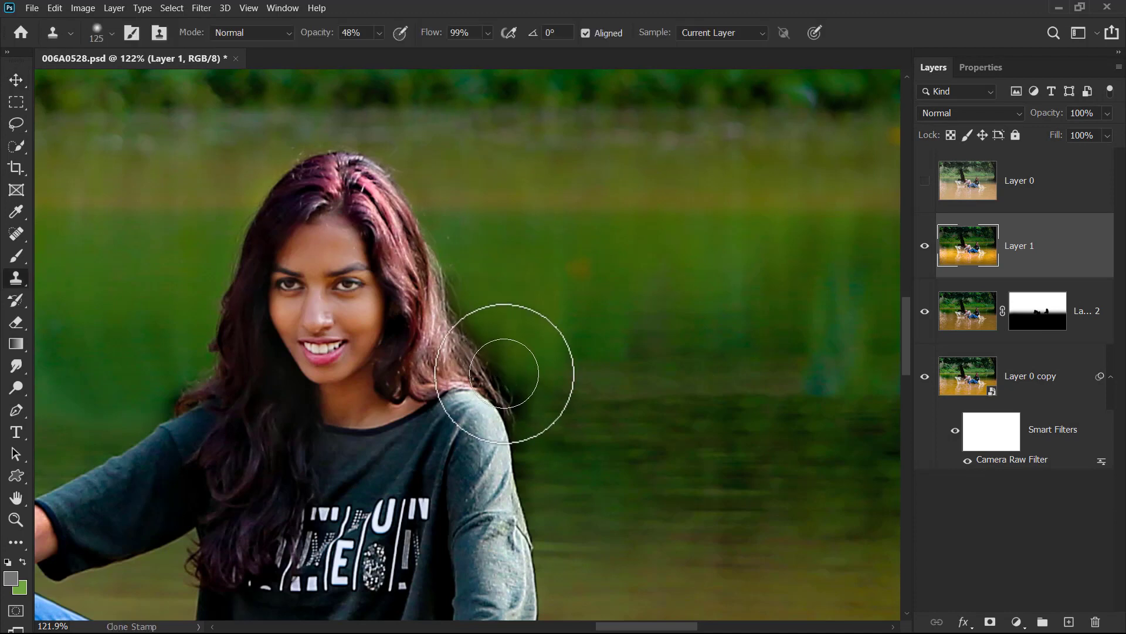
{"action": "left_click_drag", "start_coordinate": [339, 283], "coordinate": [646, 474]}
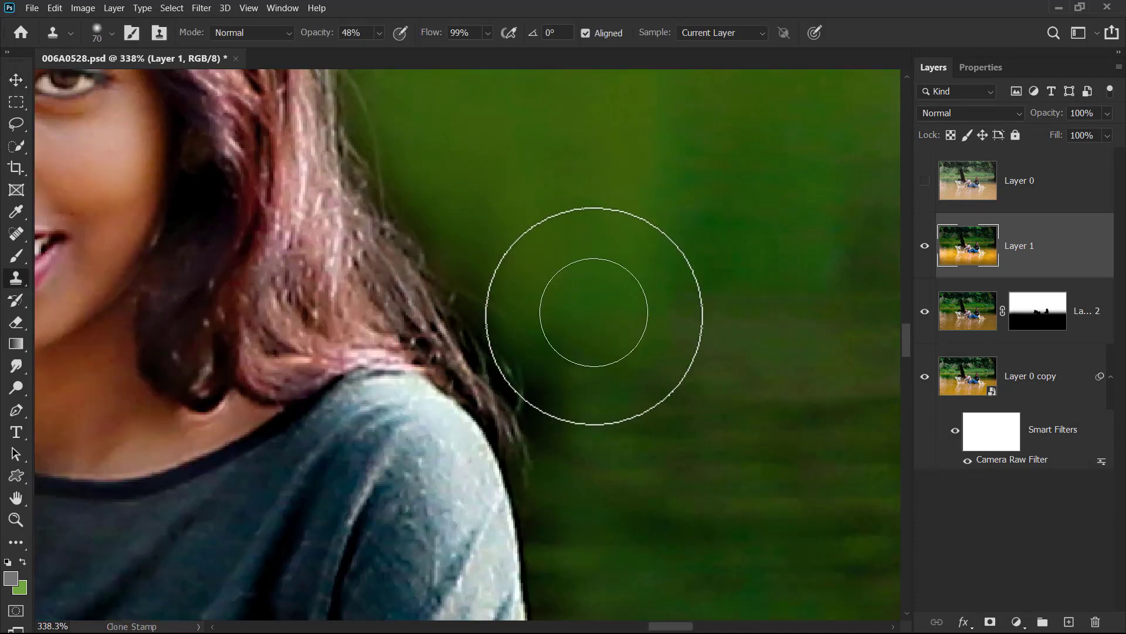
{"action": "left_click", "coordinate": [273, 33]}
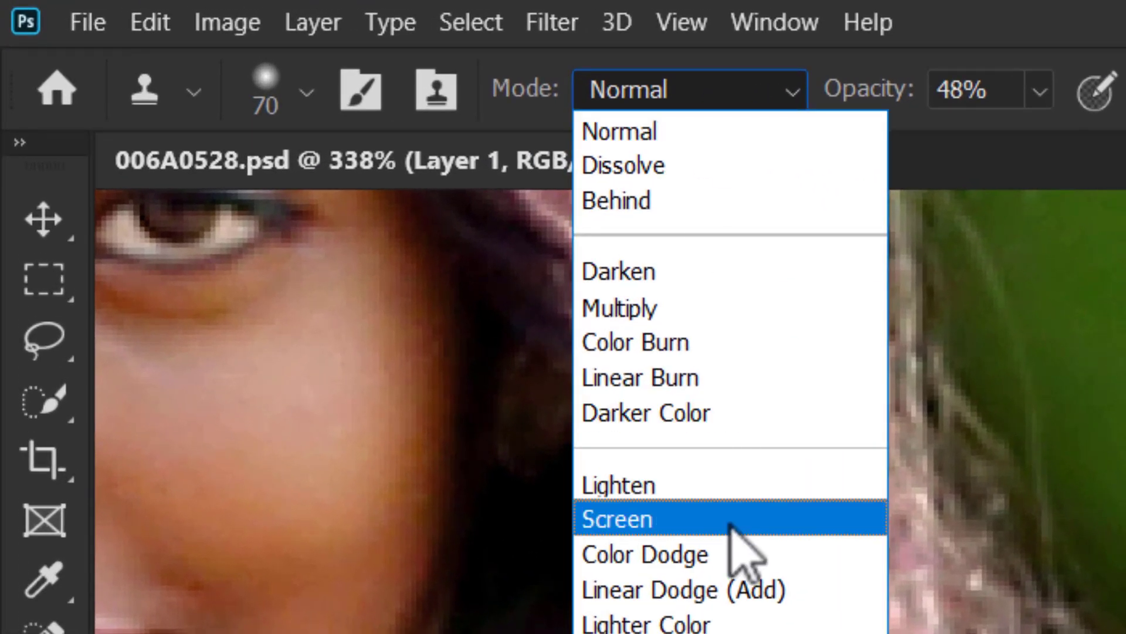
{"action": "left_click", "coordinate": [719, 492]}
{"action": "mouse_move", "coordinate": [528, 382]}
{"action": "left_mouse_down"}
{"action": "mouse_move", "coordinate": [496, 352]}
{"action": "mouse_move", "coordinate": [554, 423]}
{"action": "left_mouse_up"}
{"action": "left_click_drag", "start_coordinate": [409, 202], "coordinate": [484, 331]}
- Reduce the Clone Stamp to size 45 and clean the dark fringe on the other side of her hair
{"action": "key", "text": "bracketleft"}
{"action": "key", "text": "bracketleft"}
{"action": "key", "text": "bracketleft"}
{"action": "left_click_drag", "start_coordinate": [627, 578], "coordinate": [564, 425]}
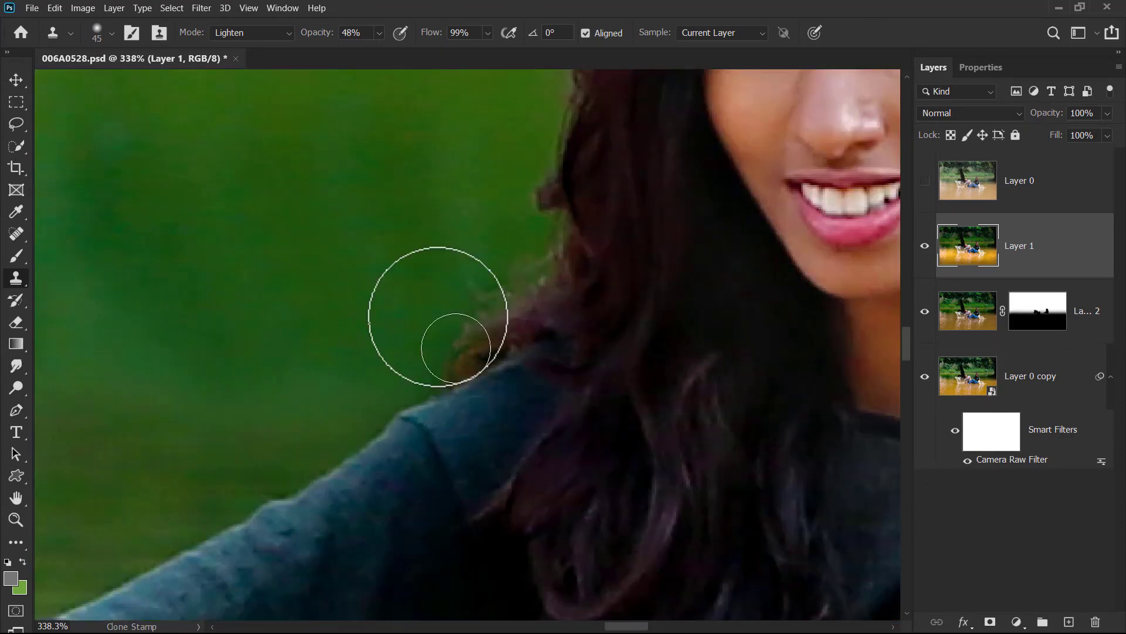
- Fit the whole photo in view and save the document
{"action": "key", "text": "ctrl+0"}
{"action": "key", "text": "v"}
{"action": "key", "text": "ctrl+s"}
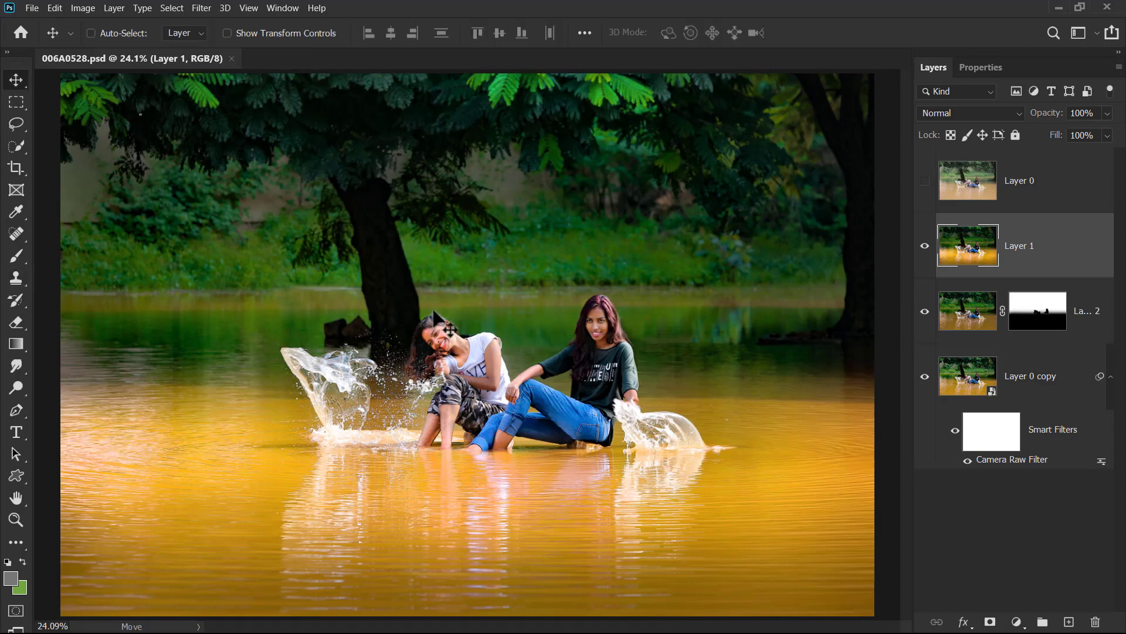